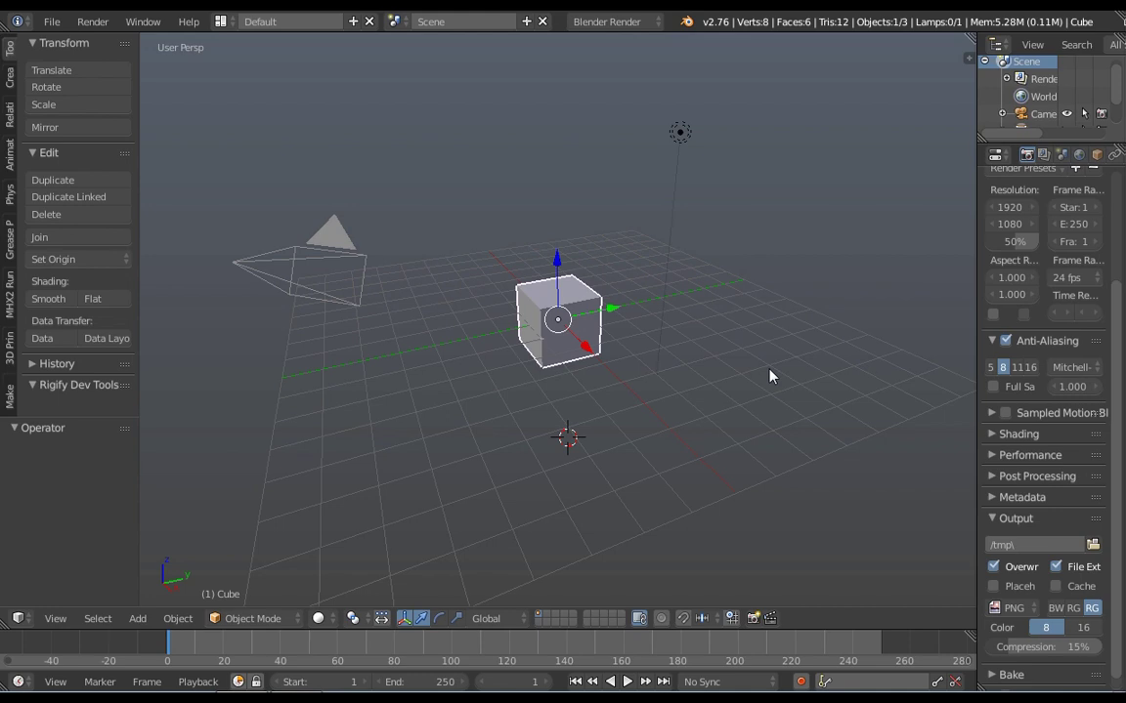
Delete the default cube and add a UV sphere to the scene
key("x")
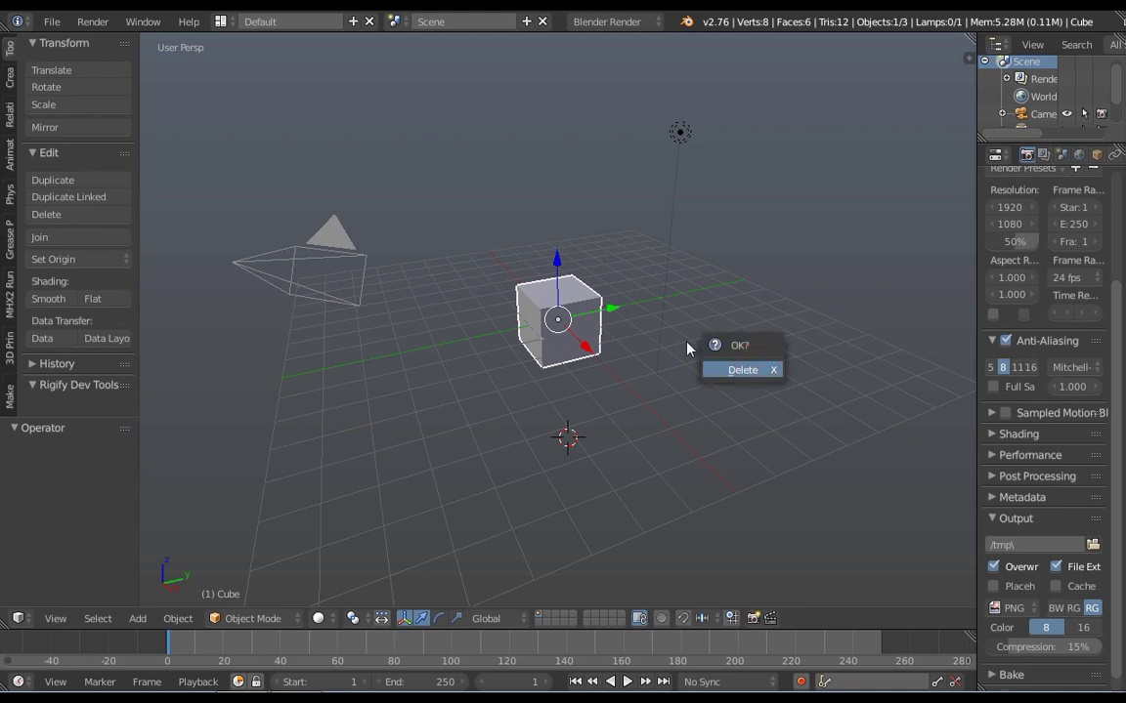
left_click(750, 373)
key("shift+a")
mouse_move(654, 342)
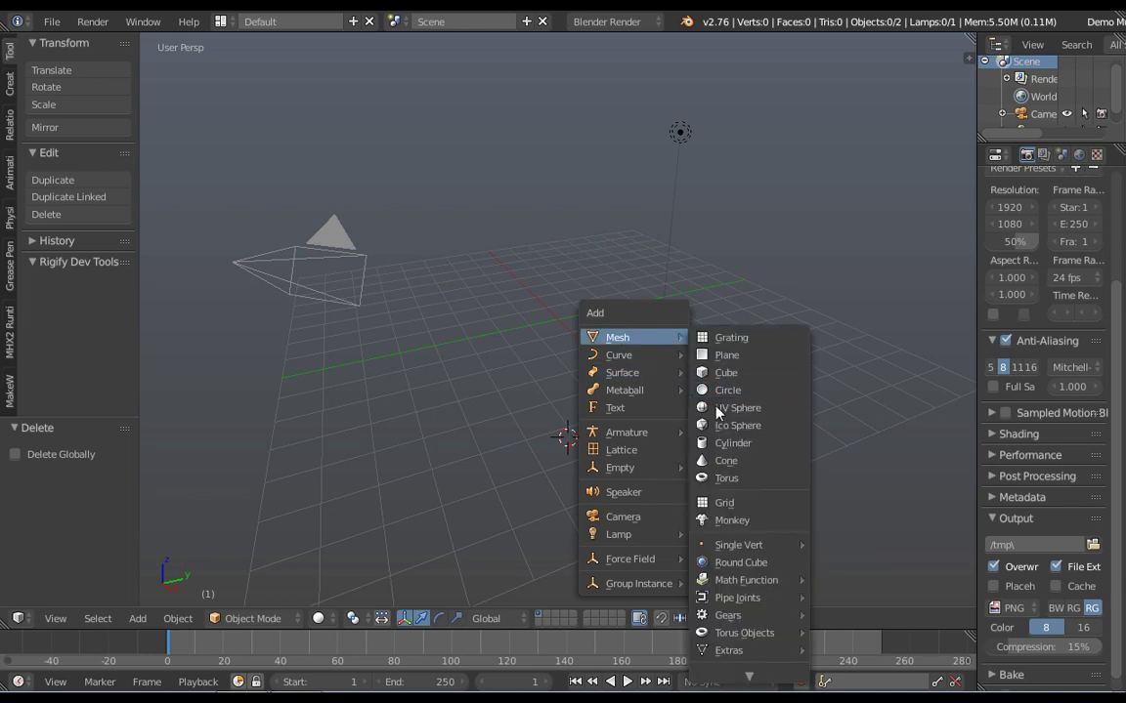
left_click(720, 410)
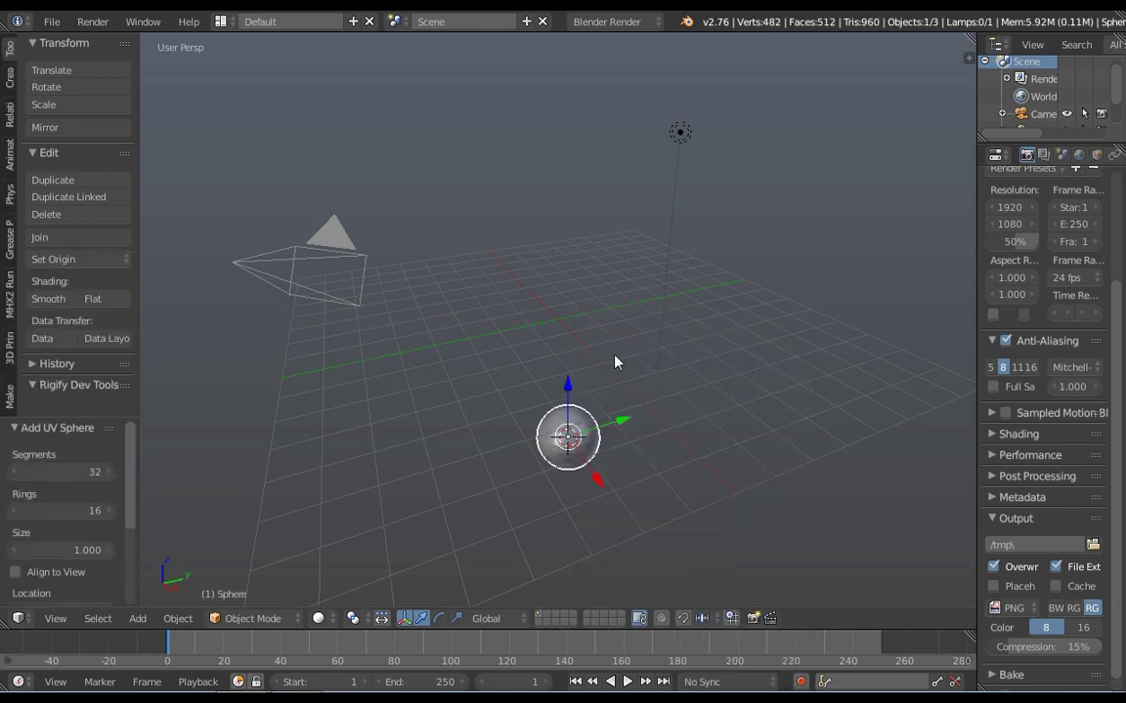
Move the sphere up by about 2.5 on Z and -1.4 on X, then flatten it to about 0.29 along Z
key("g")
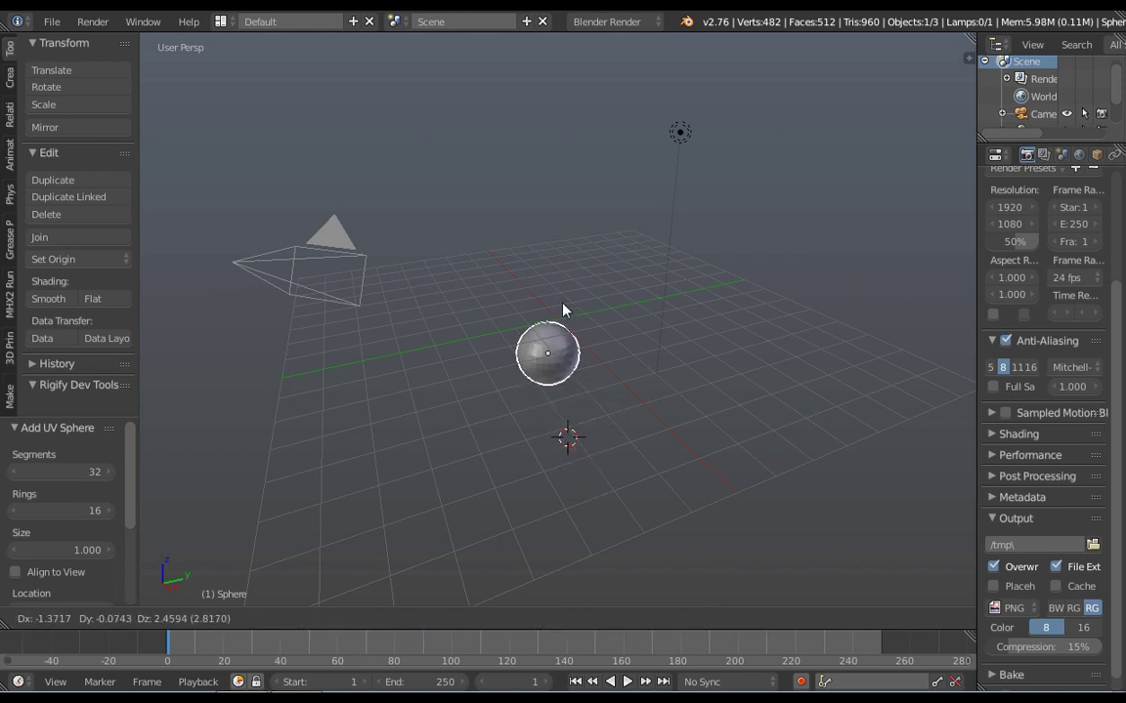
left_click(559, 308)
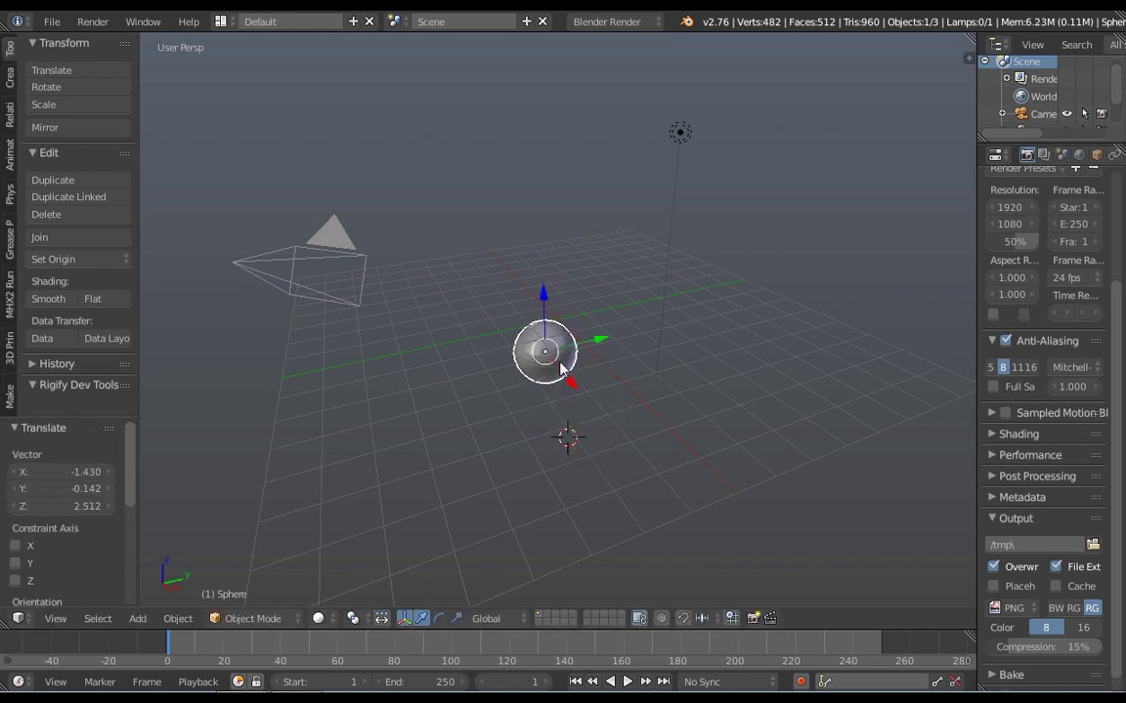
scroll(562, 367, "up", 3)
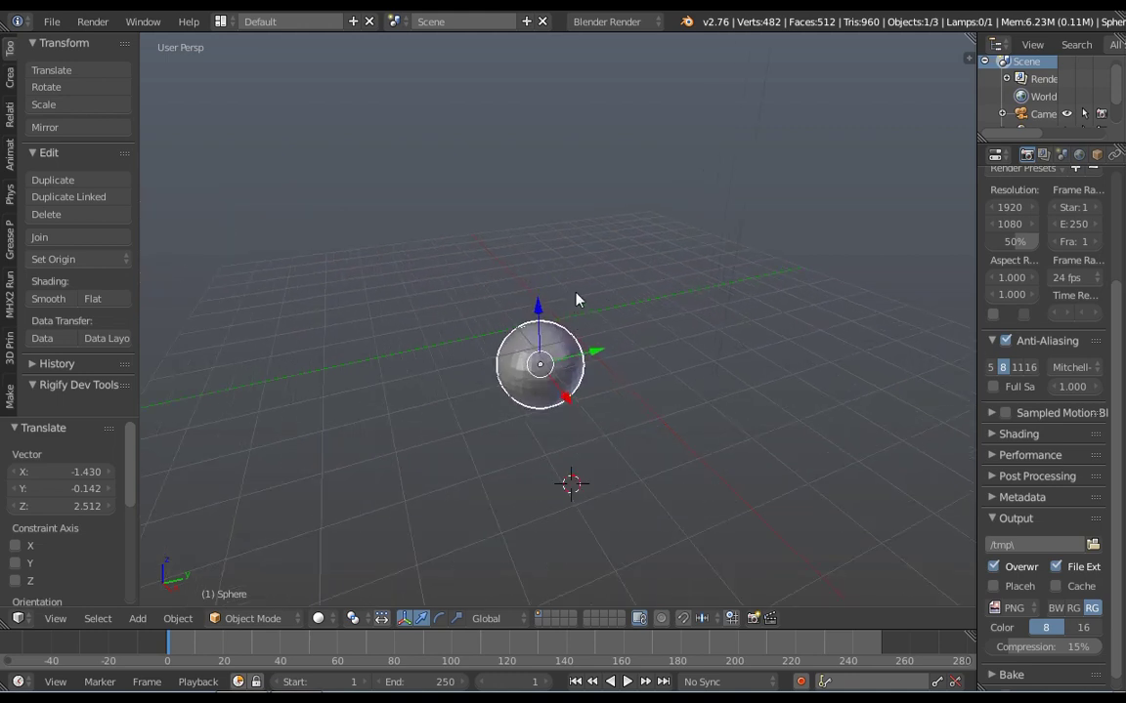
scroll(577, 291, "up", 1)
middle_click_drag(578, 285, 600, 201)
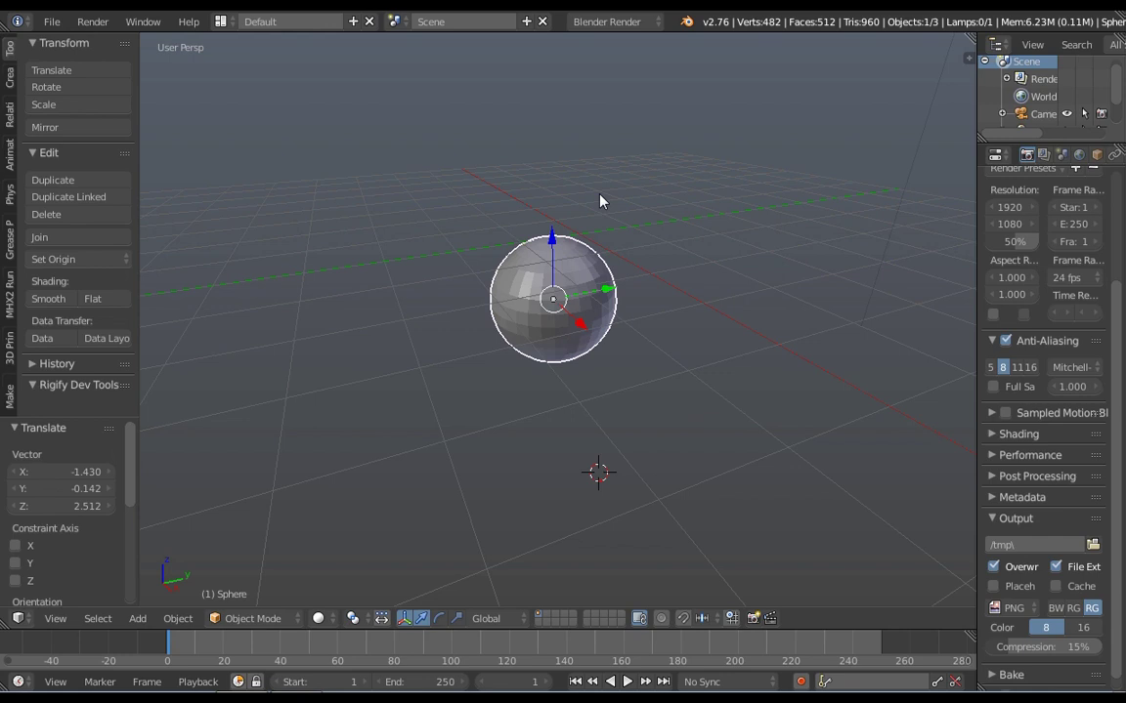
key("s")
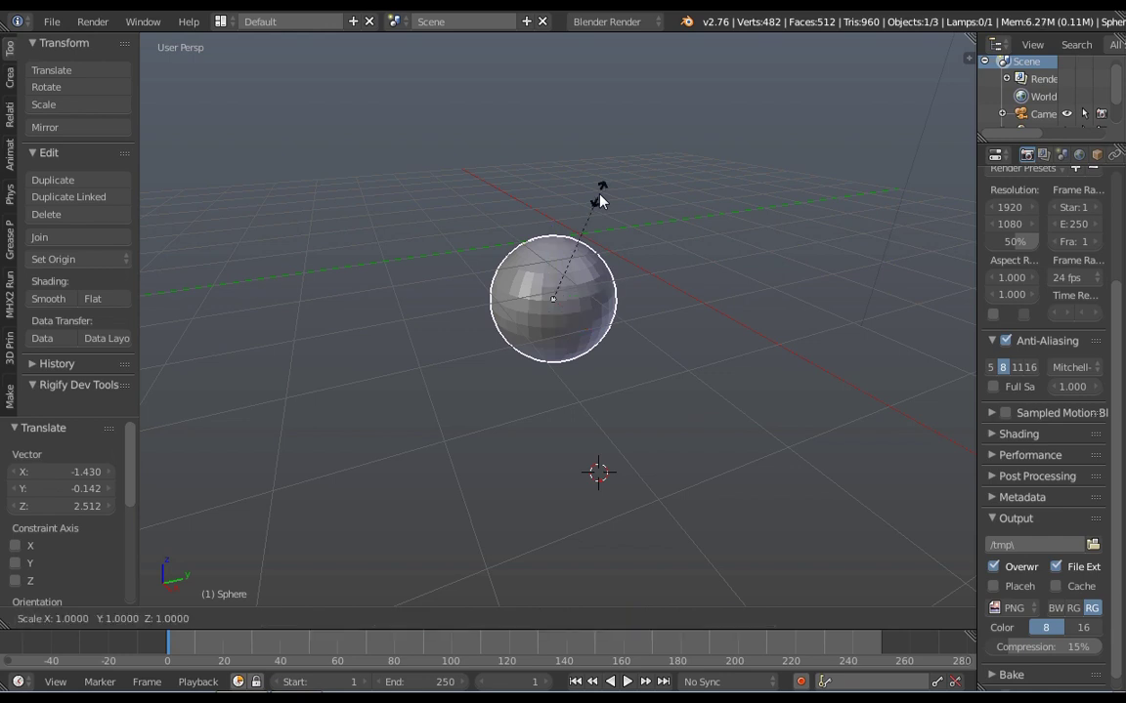
key("z")
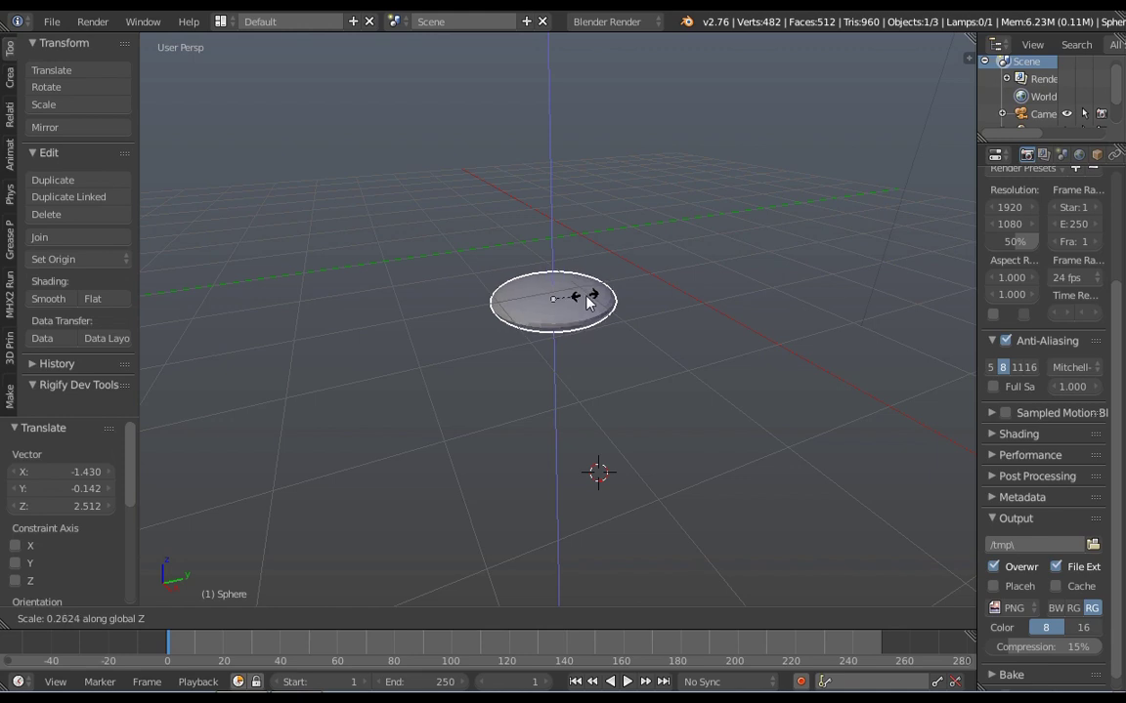
left_click(587, 302)
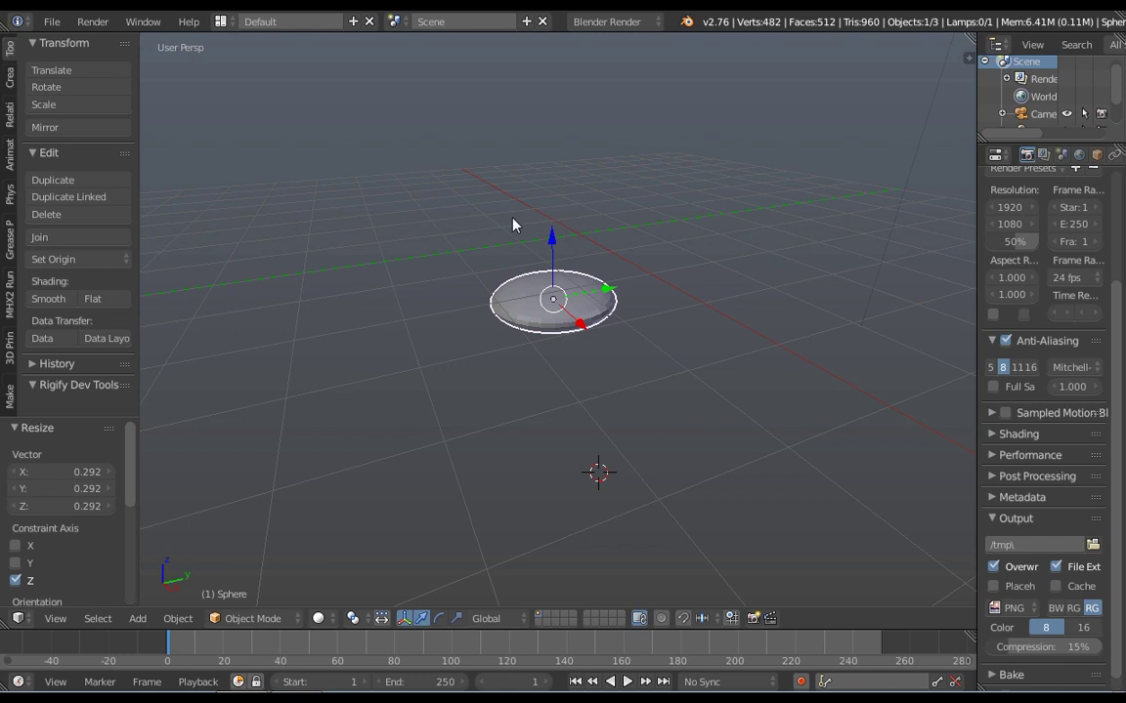
Switch the flattened sphere into Edit Mode and back to Object Mode
key("Tab")
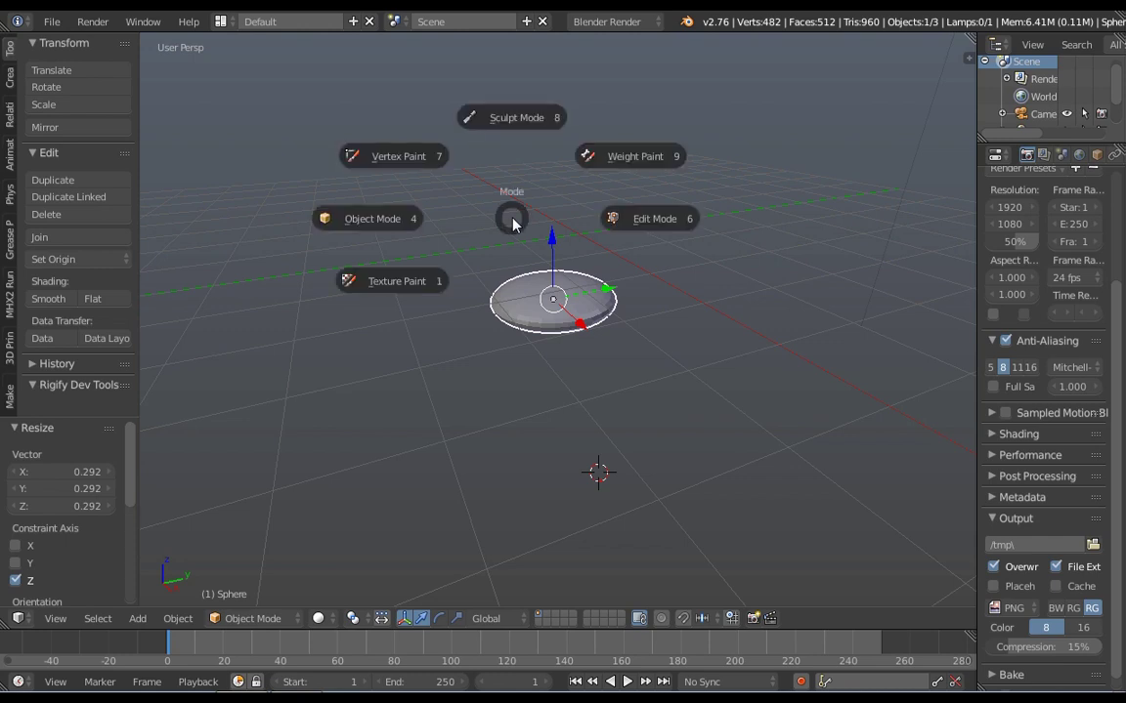
left_click(598, 217)
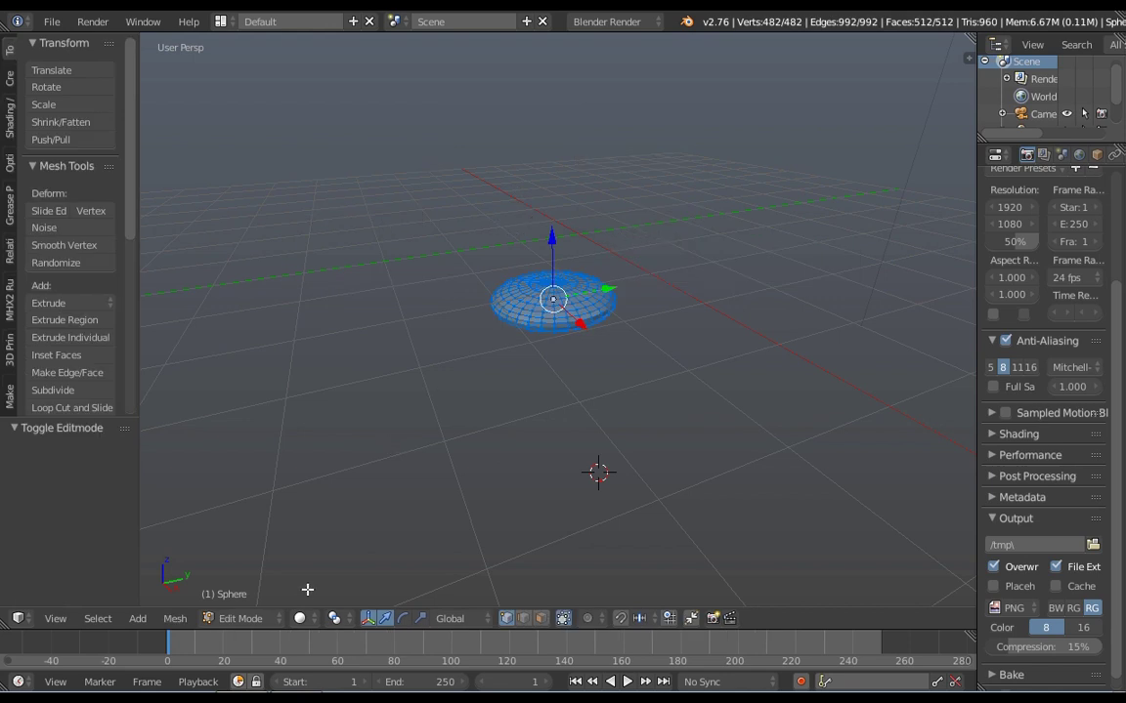
left_click(261, 623)
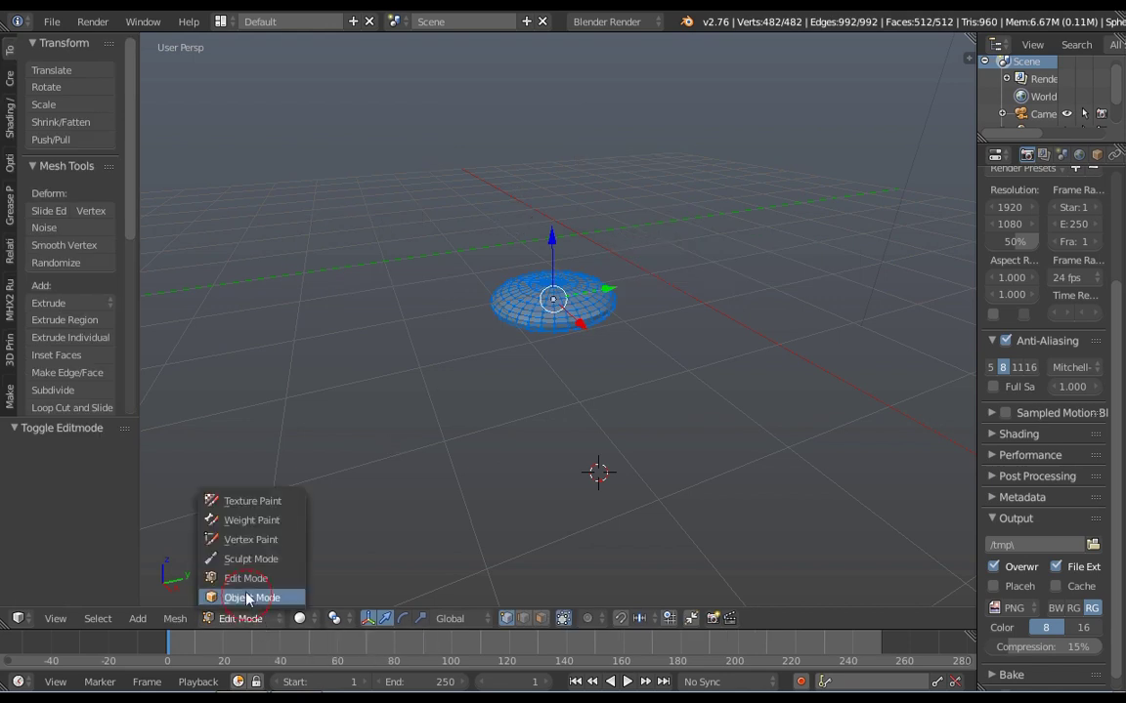
left_click(247, 599)
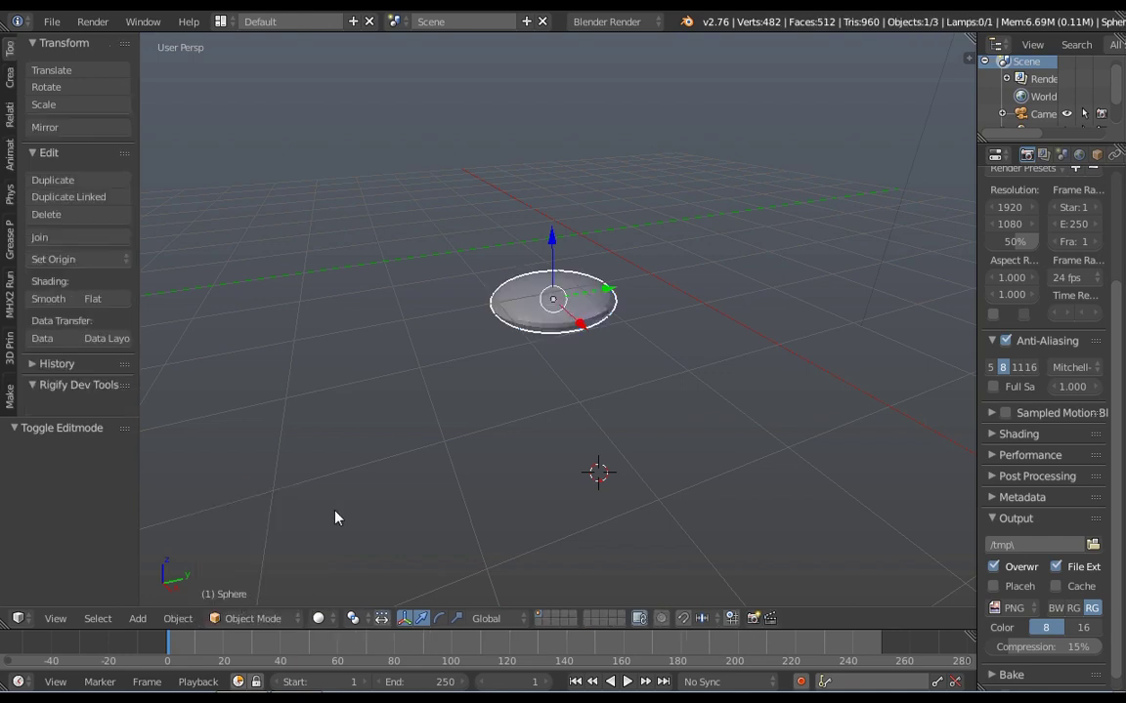
key("Tab")
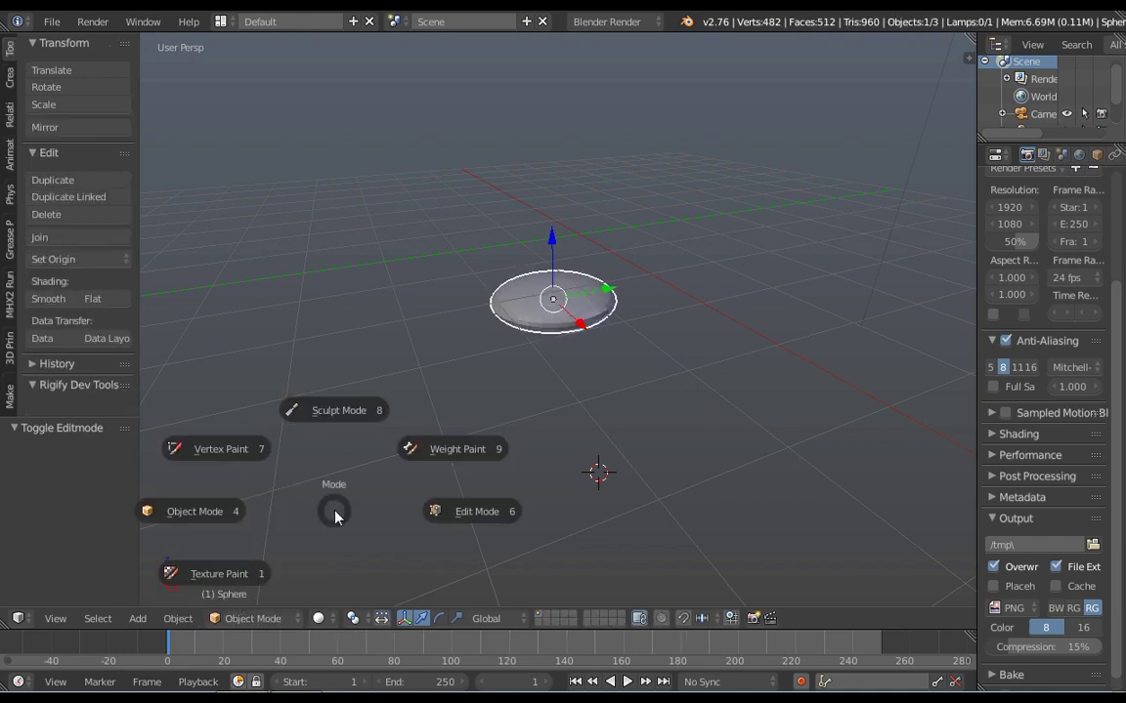
left_click(174, 515)
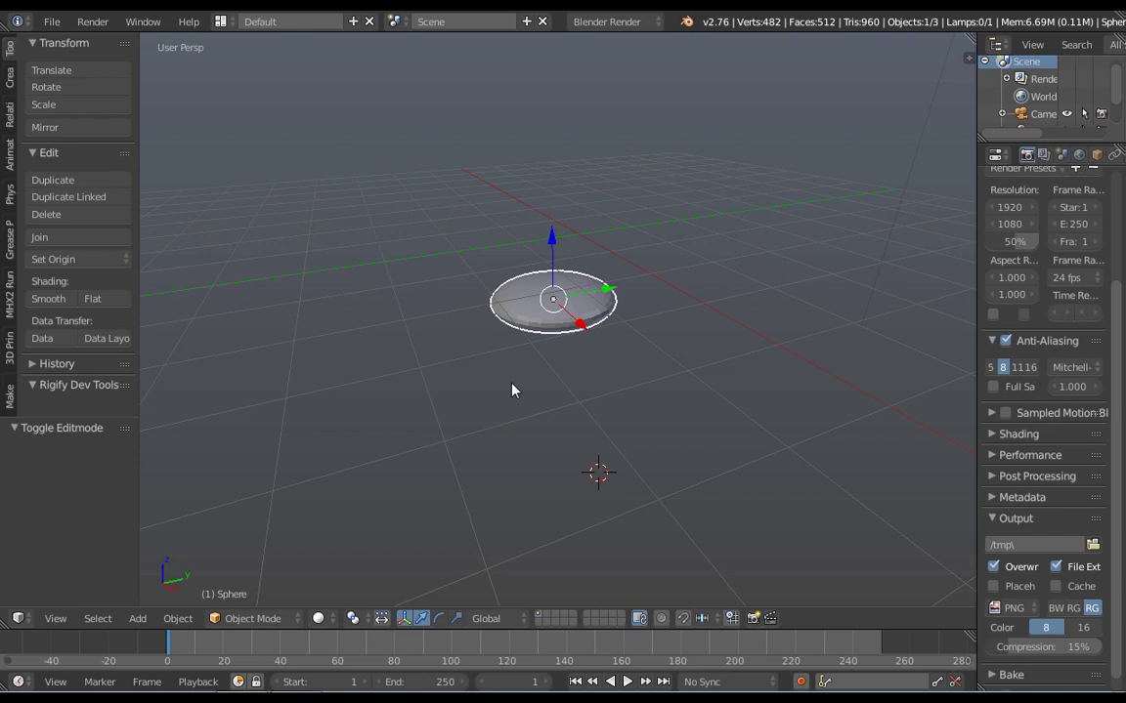
Enter Edit Mode on the flattened sphere and select only its top centre vertex and the first ring around it
key("Tab")
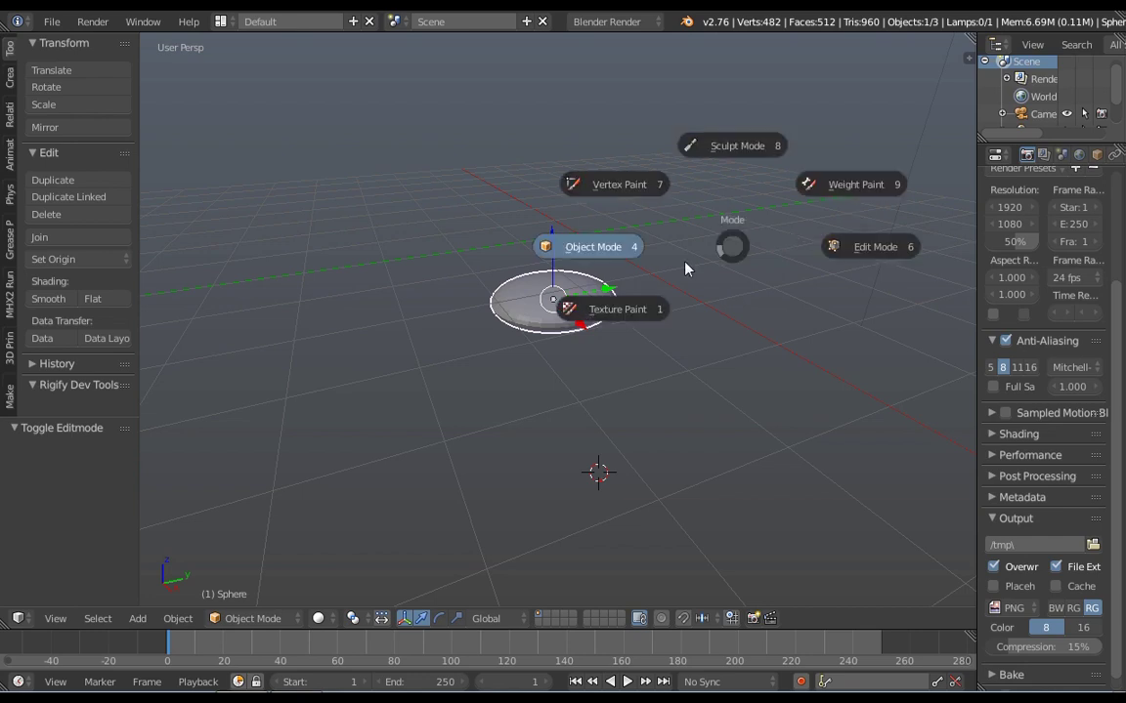
left_click(829, 254)
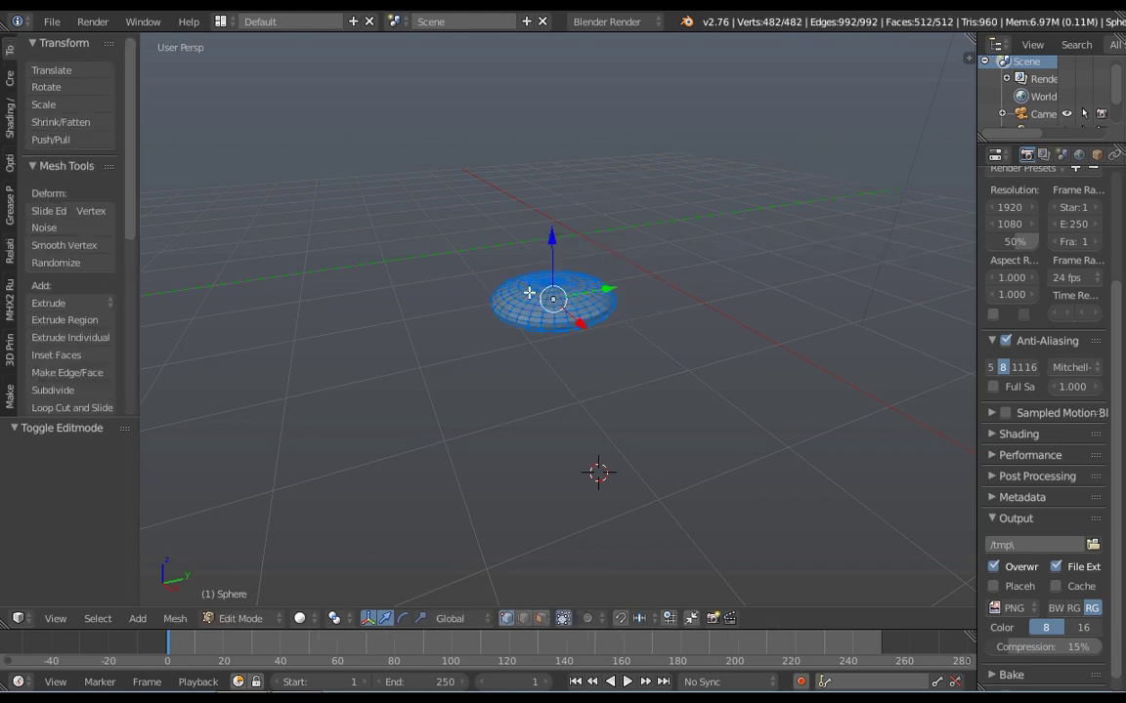
middle_click_drag(477, 263, 475, 405)
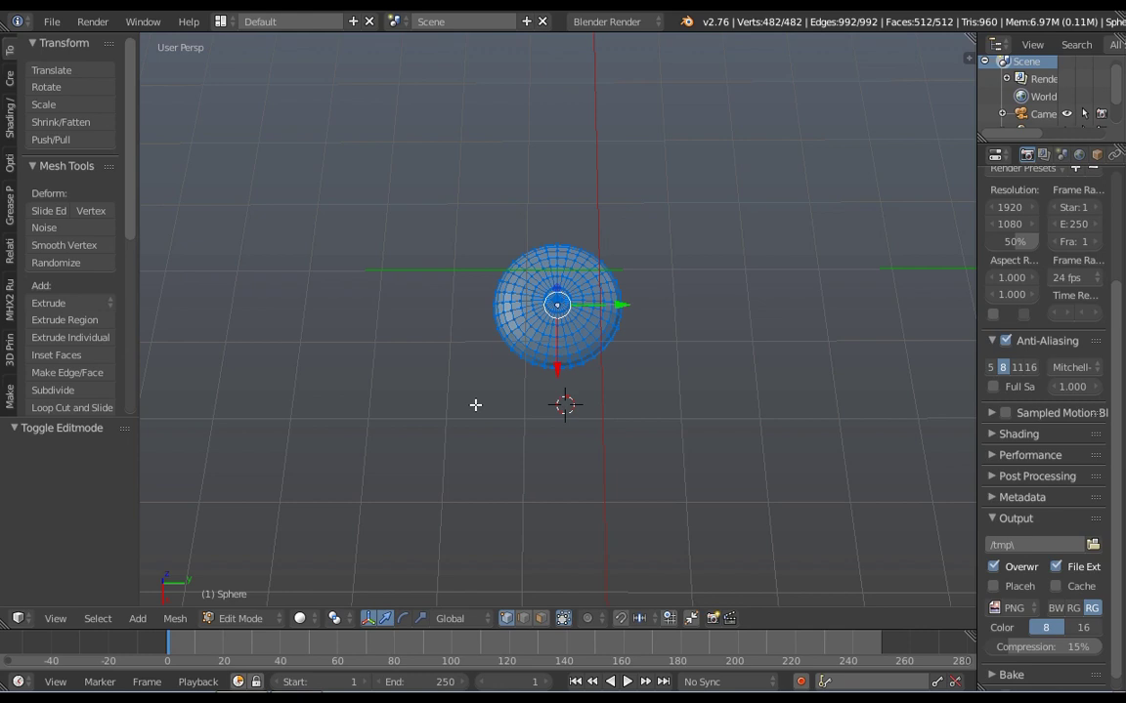
middle_click_drag(484, 414, 483, 448)
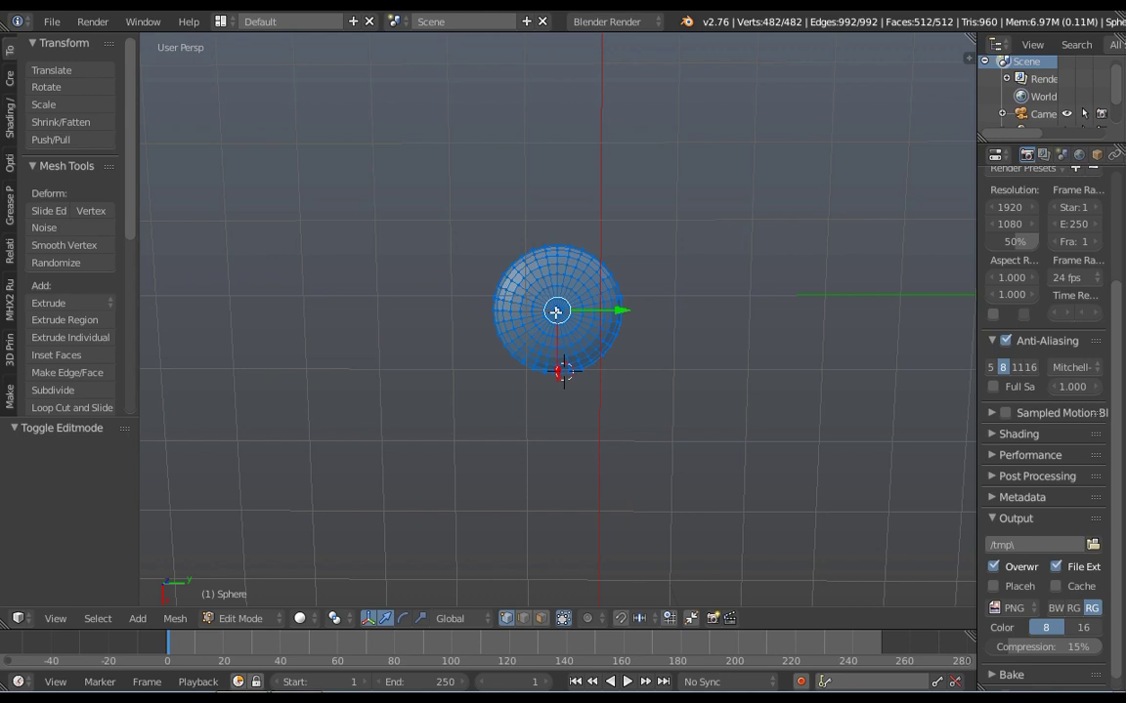
key("a")
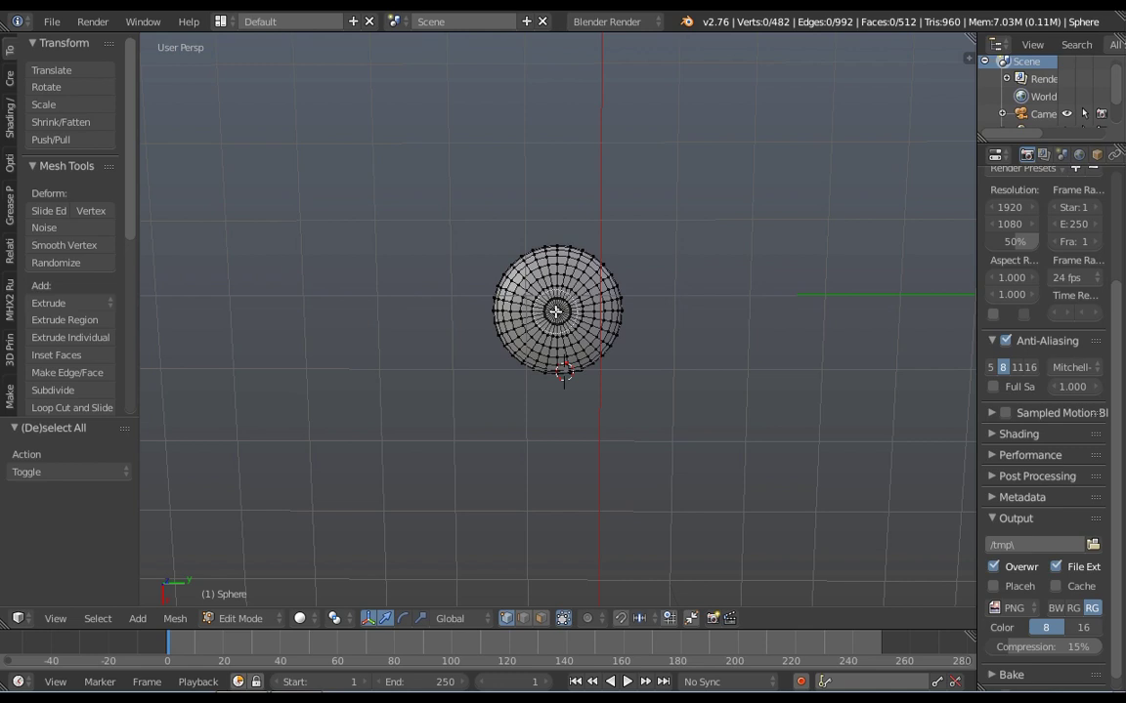
right_click(557, 311)
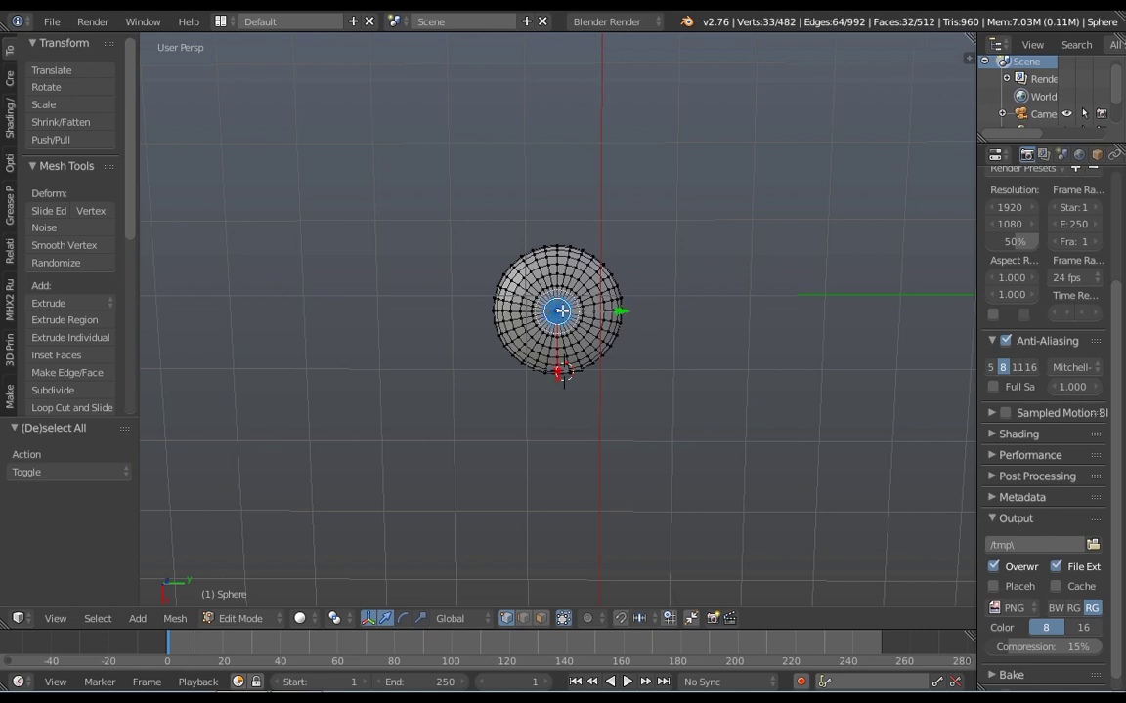
key("c")
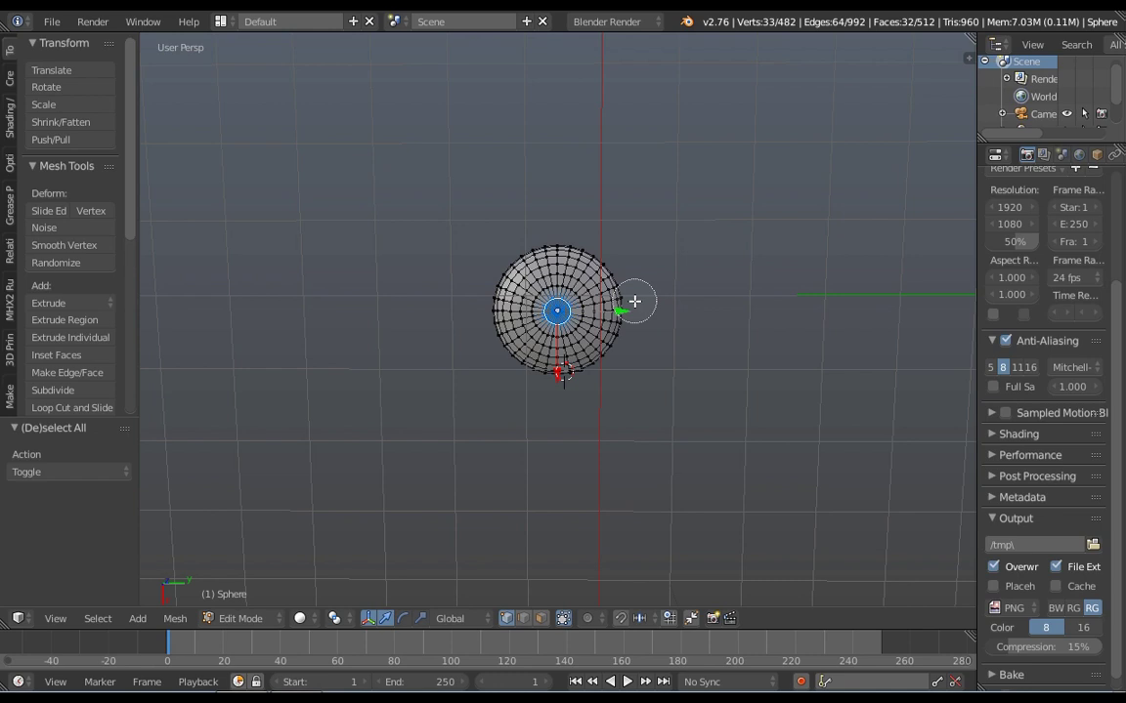
right_click(634, 302)
Raise the selected top vertices by about 0.7 along Z to form a dome on the disc
middle_click_drag(634, 302, 625, 213)
key("g")
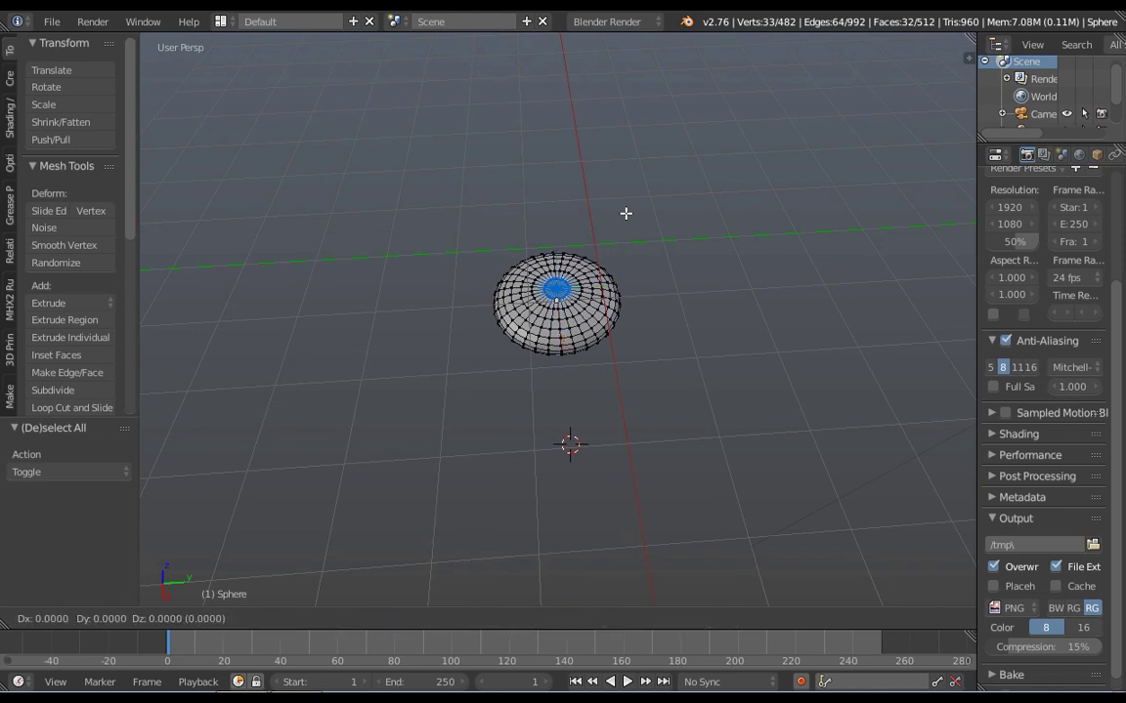
key("z")
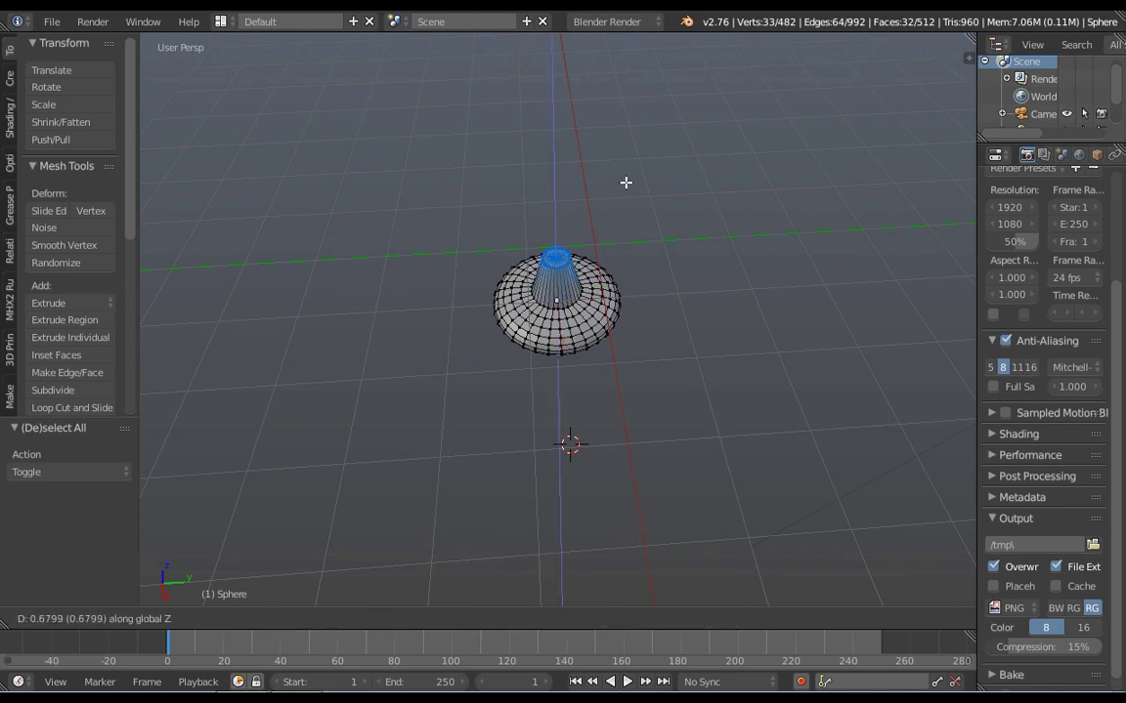
left_click(625, 182)
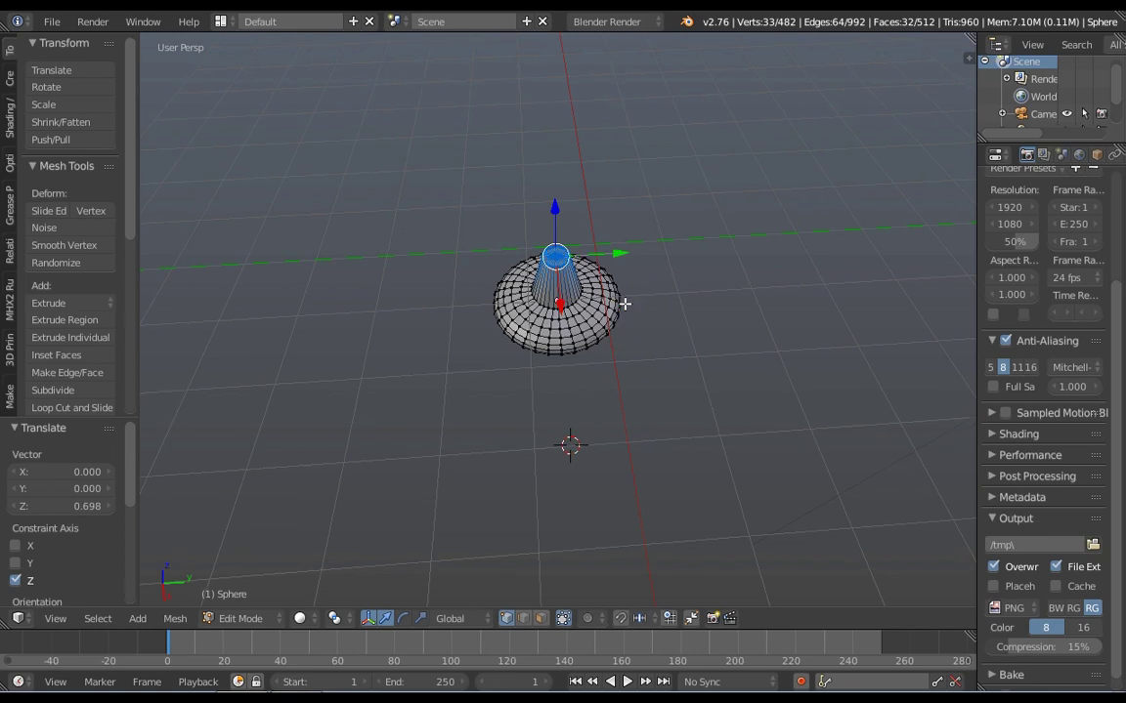
Widen the raised top by scaling it about 1.53 along Y and about 1.62 along X
key("KP_8")
middle_click_drag(622, 292, 621, 288)
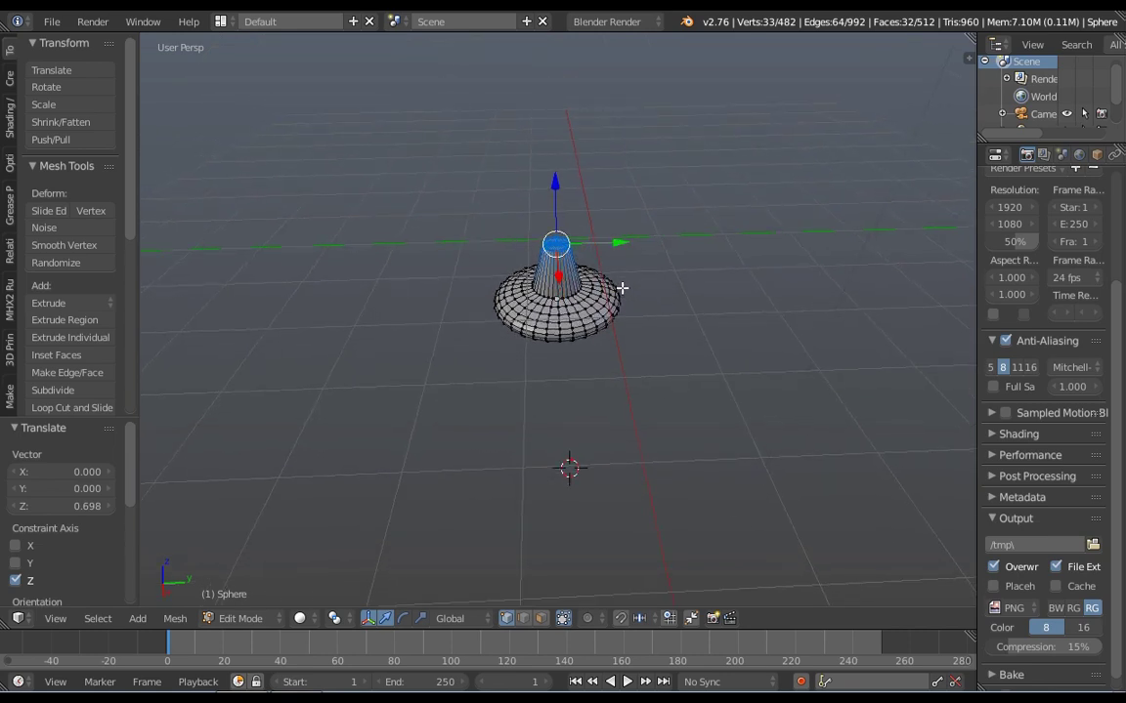
key("s")
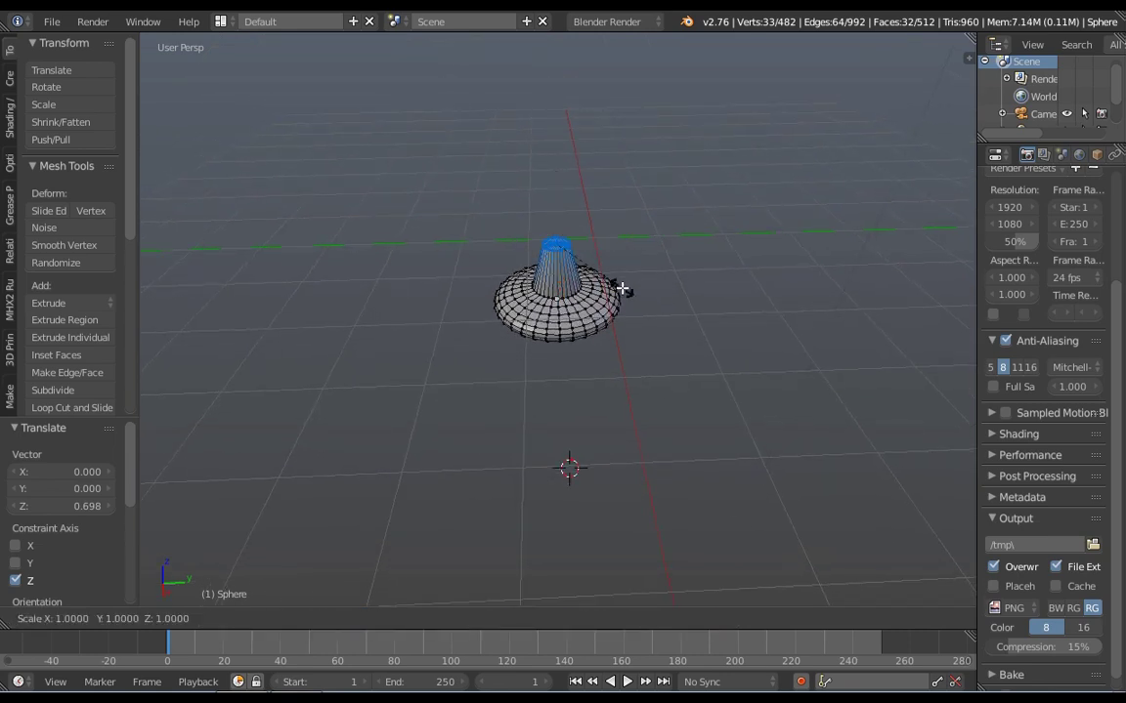
key("y")
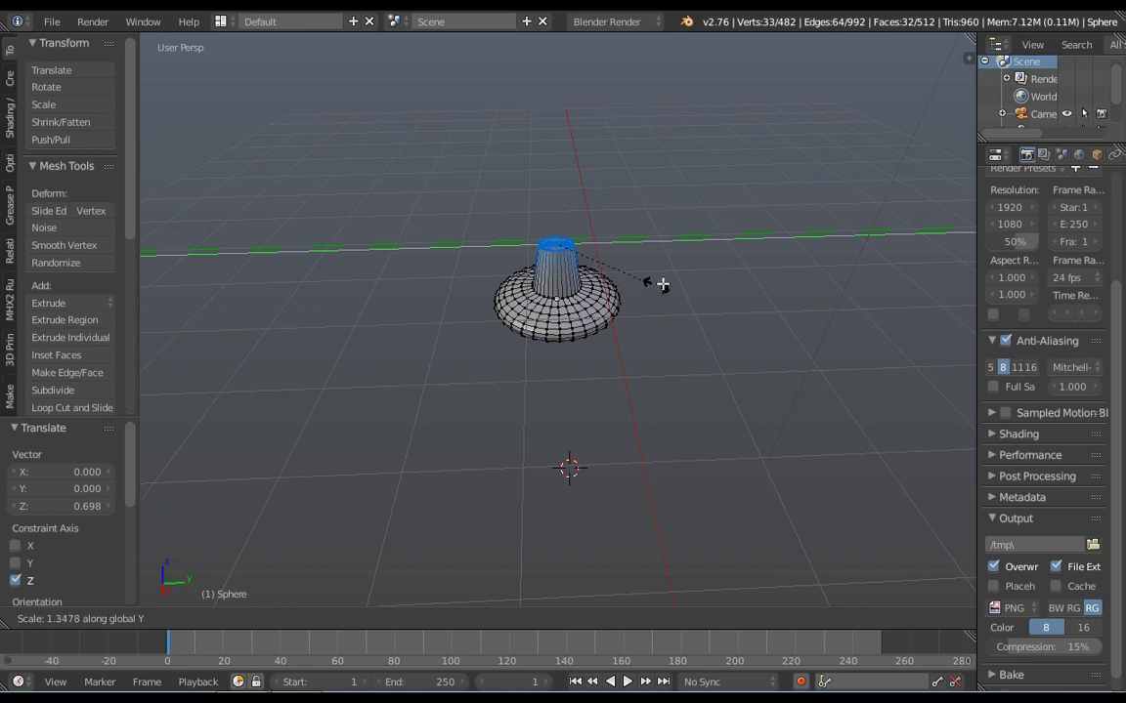
left_click(669, 282)
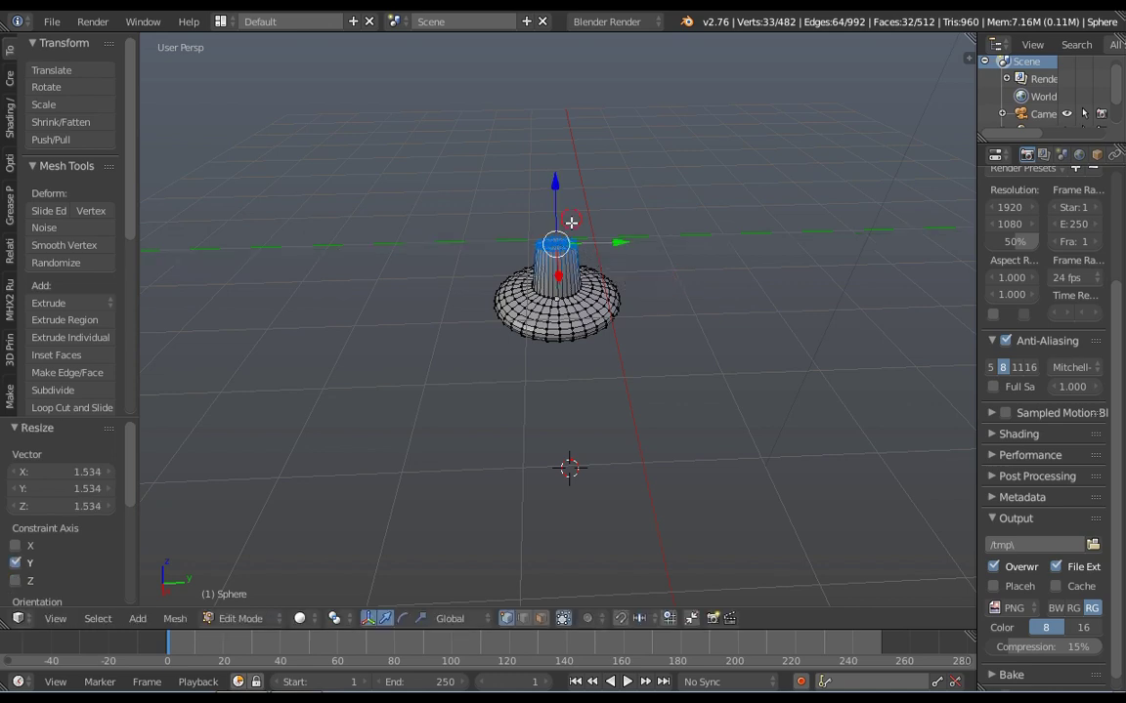
middle_click_drag(571, 227, 583, 303)
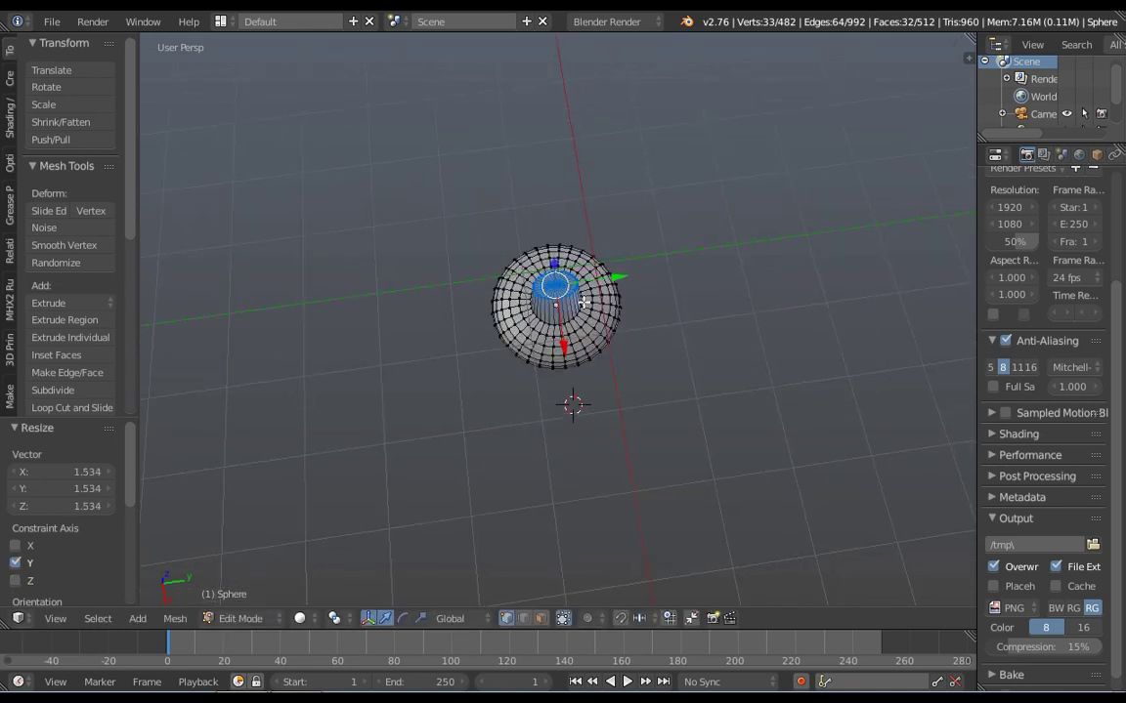
key("s")
key("x")
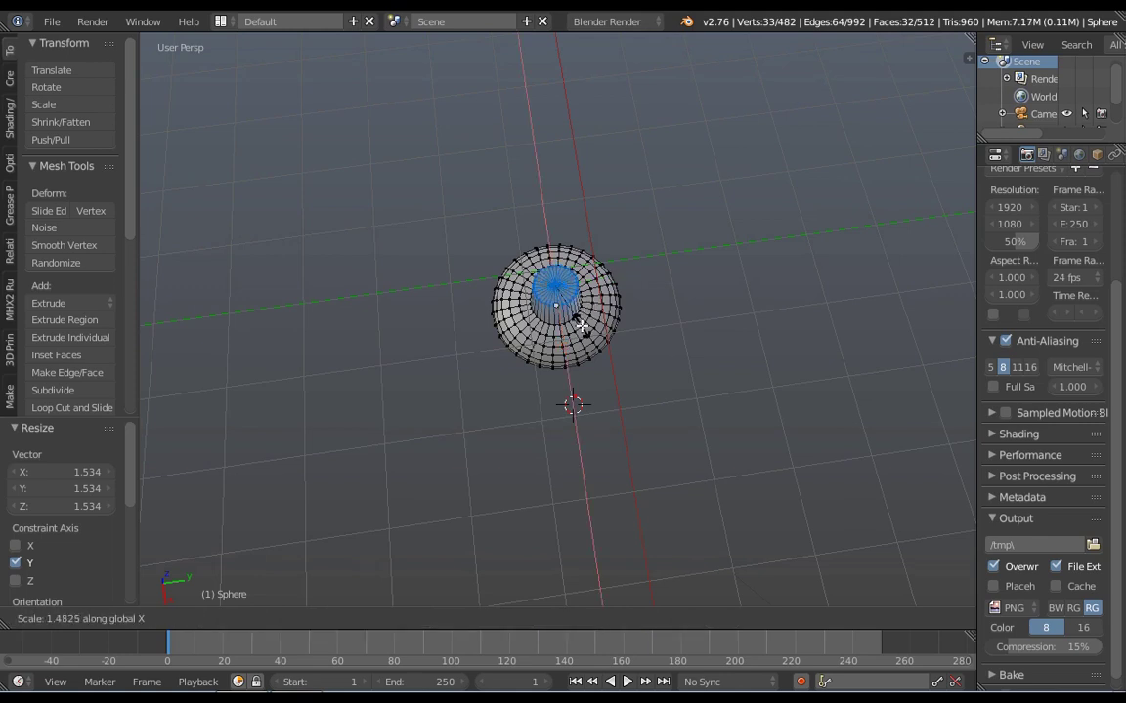
left_click(587, 329)
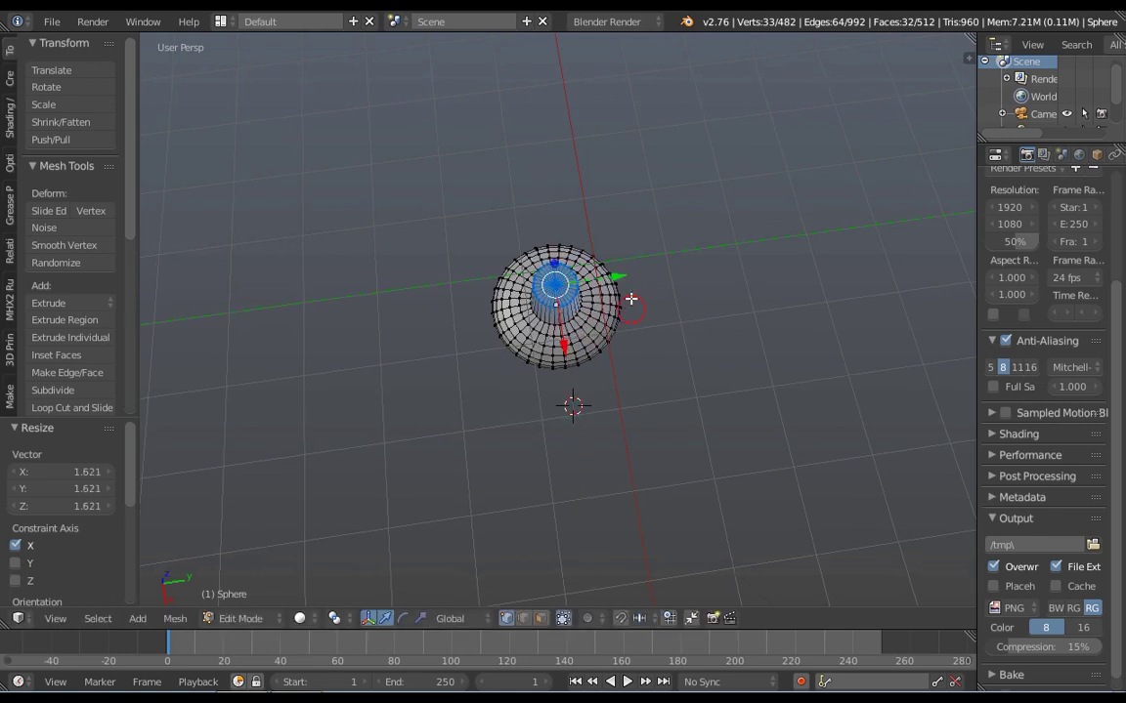
Lower the widened top by about 0.16 along Z
middle_click_drag(628, 295, 613, 231)
key("g")
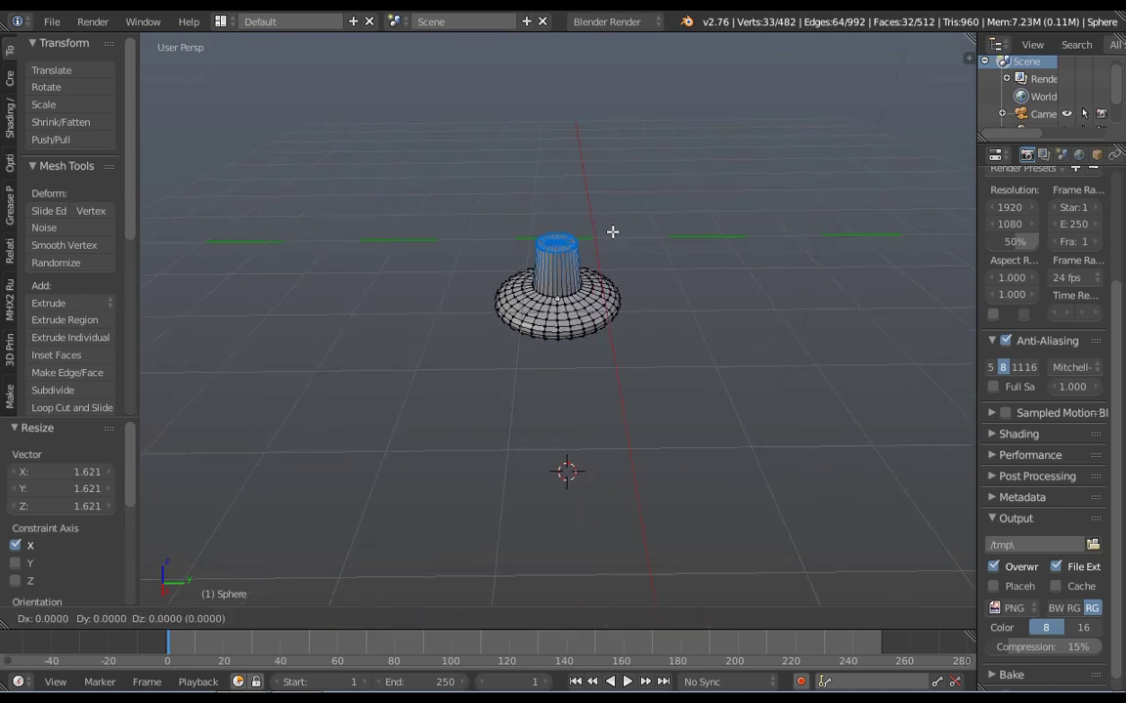
key("z")
left_click(613, 242)
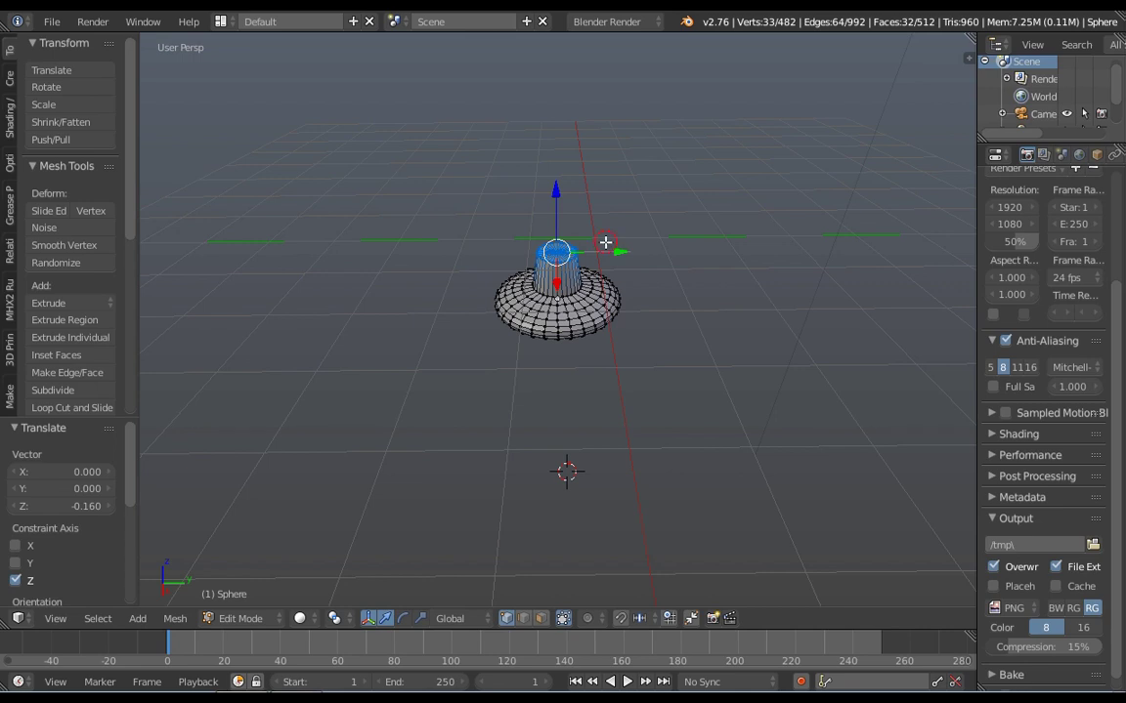
Switch the saucer from Edit Mode to Object Mode, back to Edit Mode, and once more to Object Mode
mouse_move(606, 244)
middle_mouse_down()
mouse_move(601, 219)
mouse_move(608, 259)
middle_mouse_up()
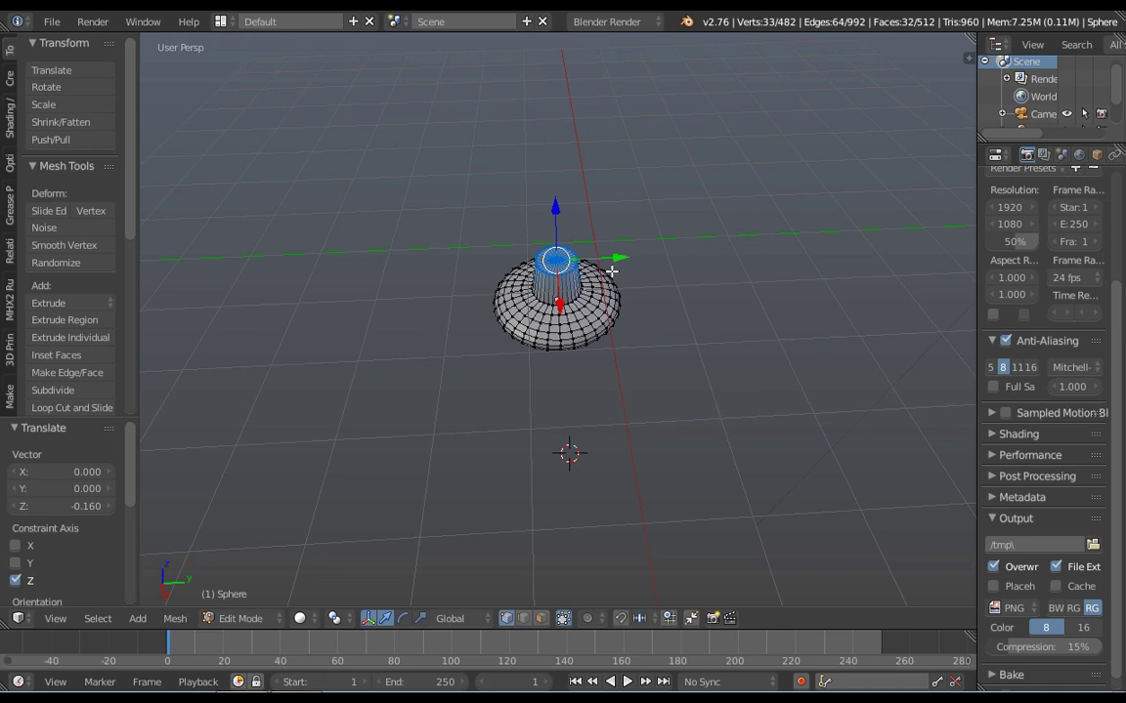
key("Tab")
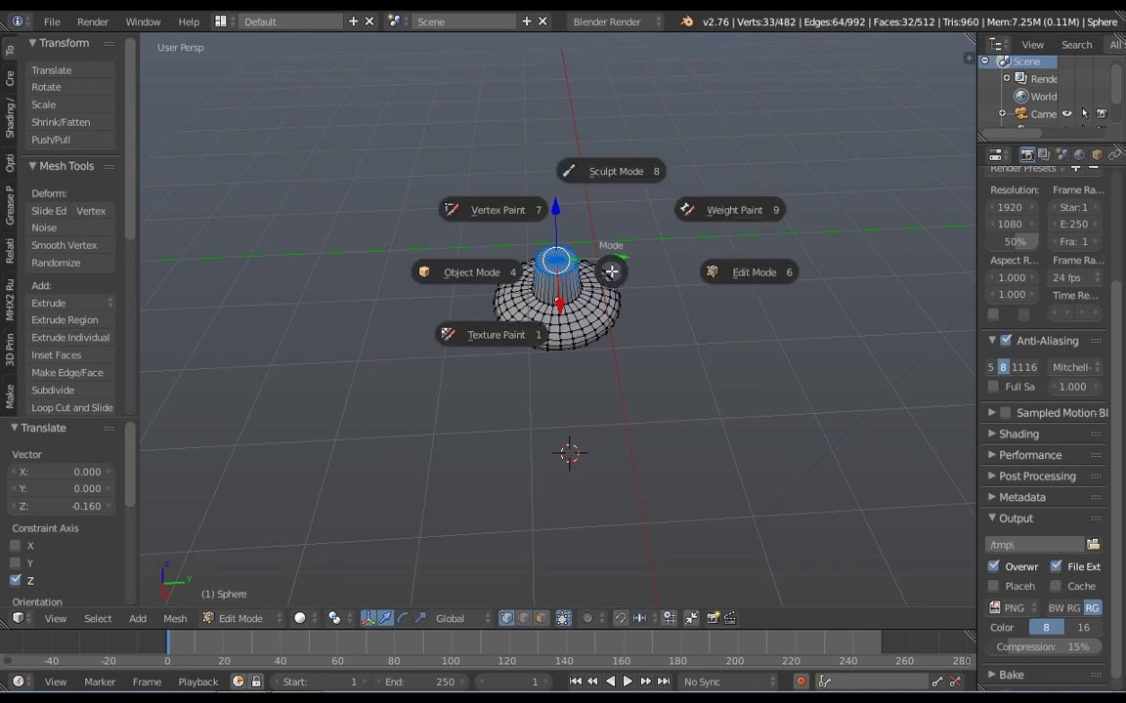
left_click(439, 283)
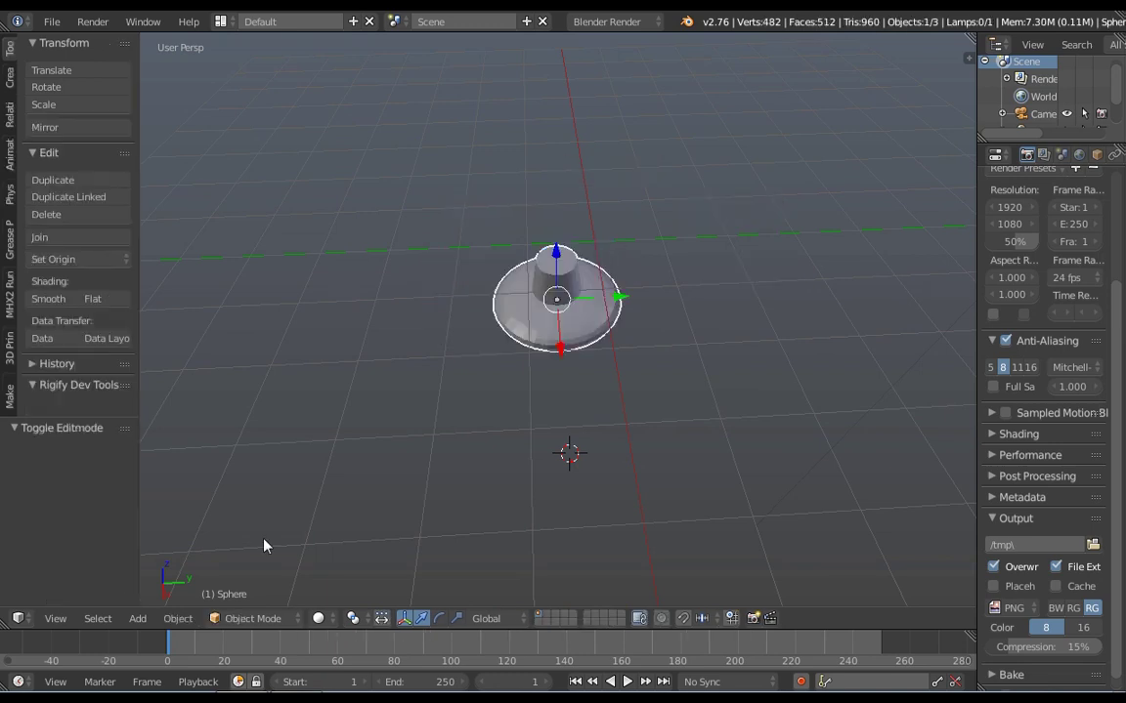
left_click(275, 619)
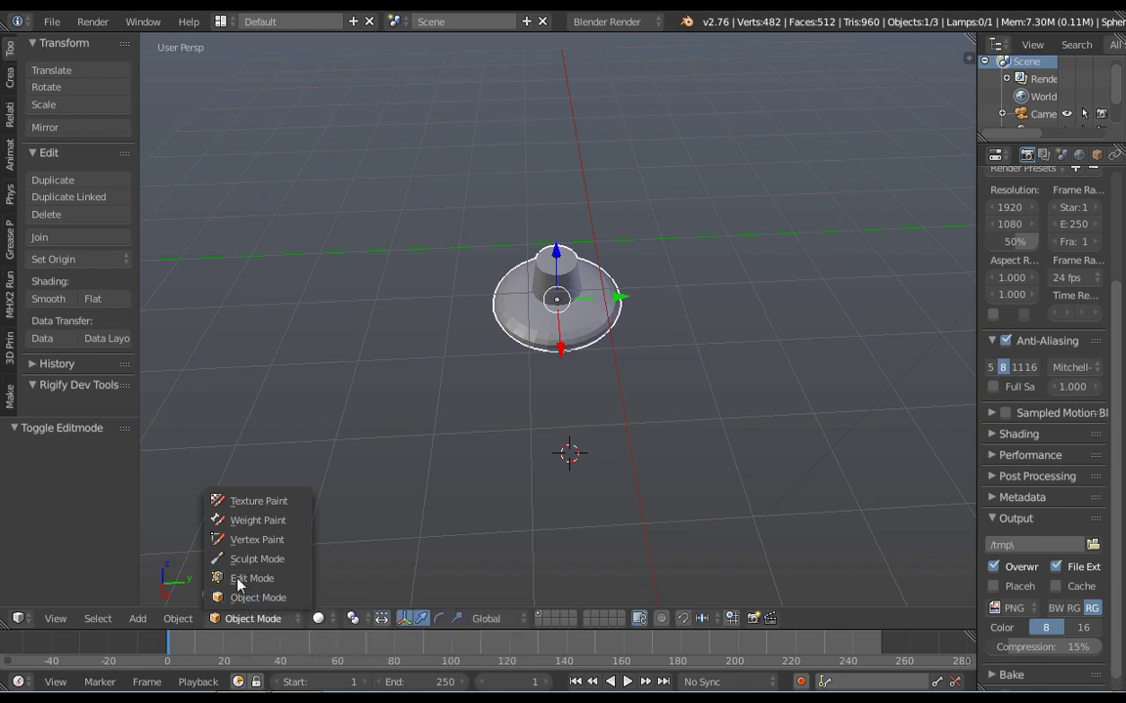
left_click(237, 580)
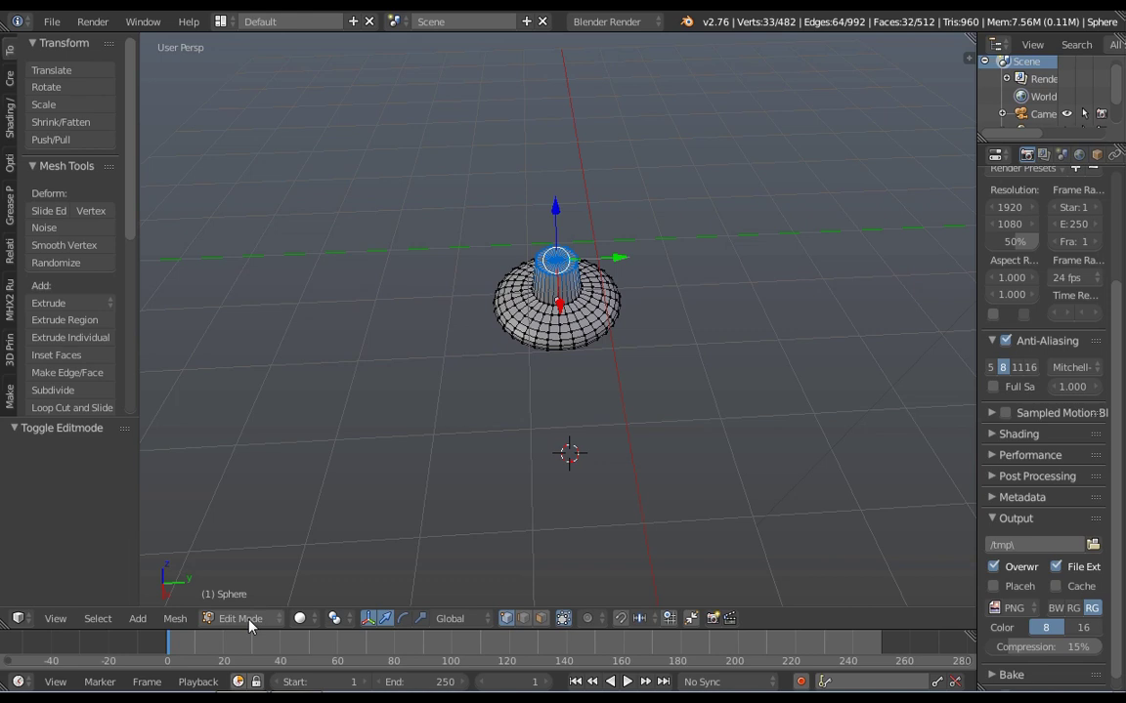
left_click(240, 615)
left_click(241, 598)
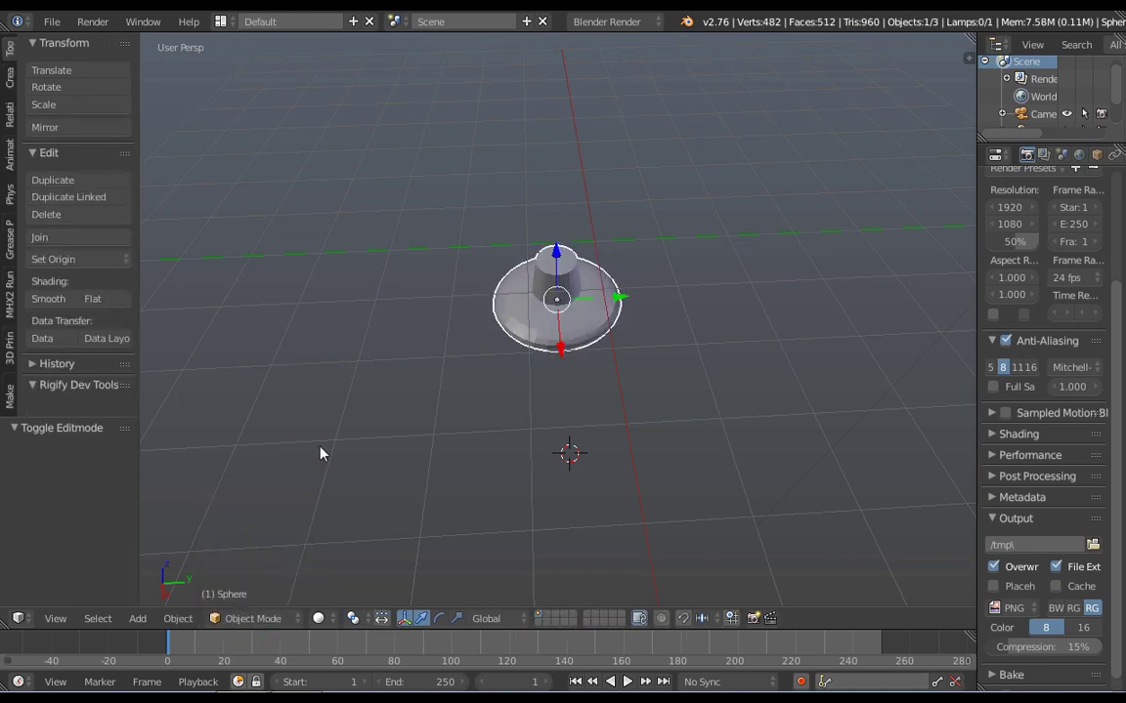
Switch the saucer into Weight Paint mode and return it to Edit Mode
key("ctrl+Tab")
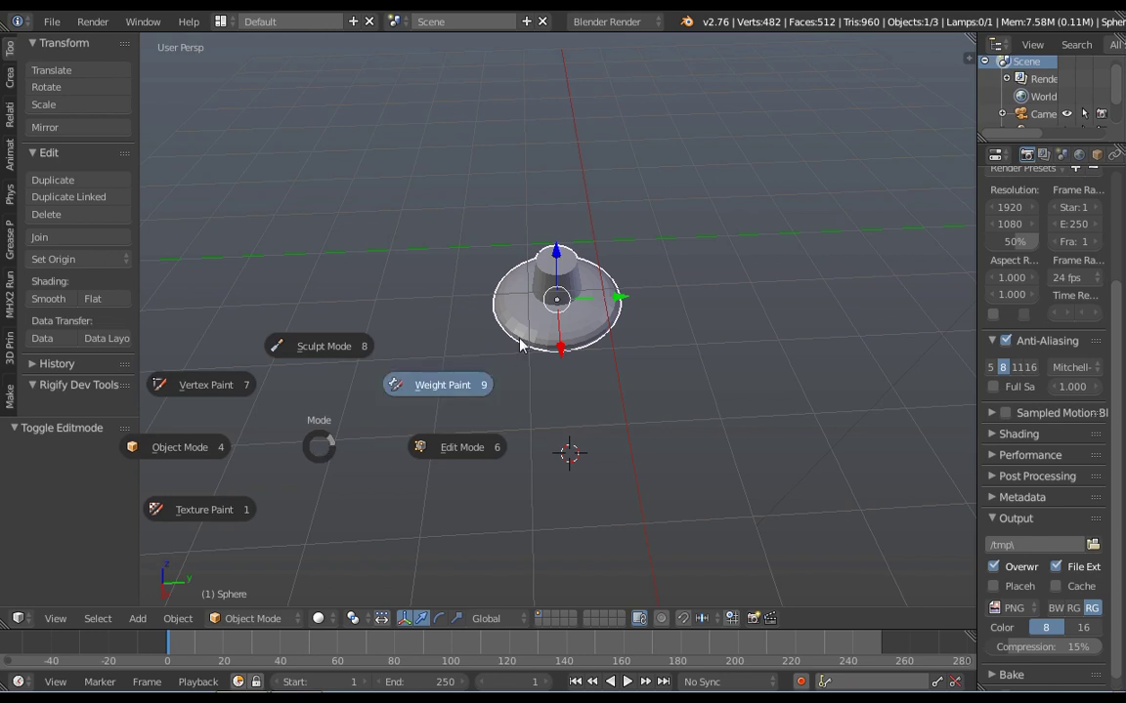
left_click(446, 284)
left_click(446, 285)
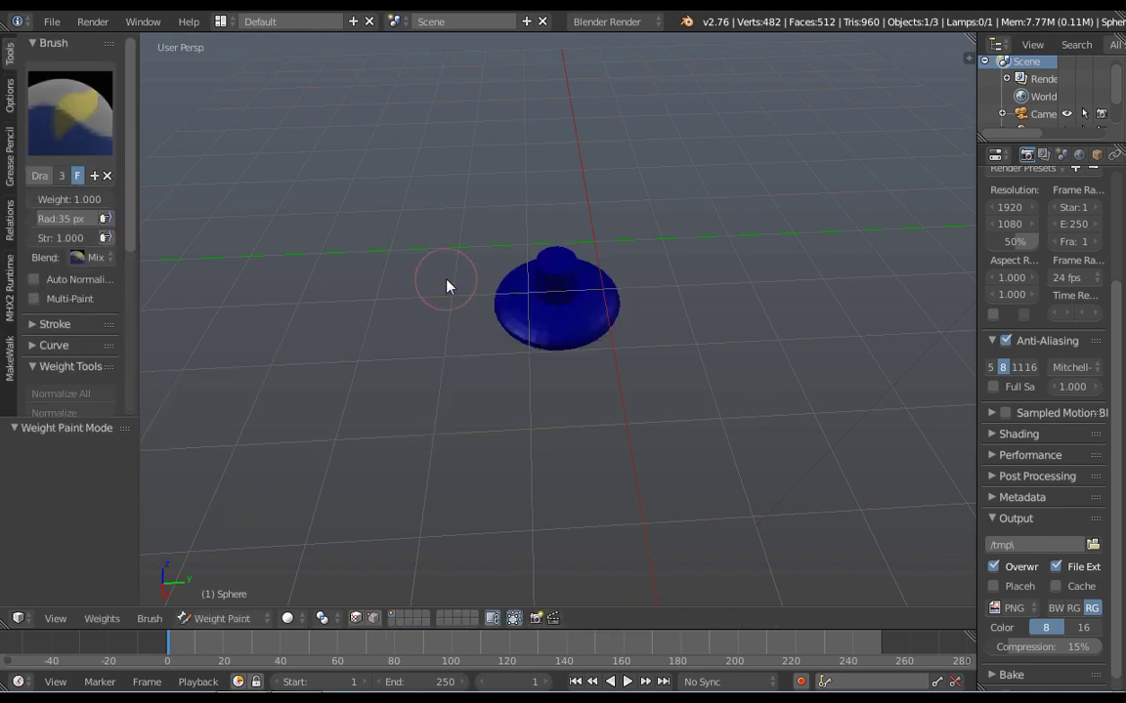
key("ctrl+Tab")
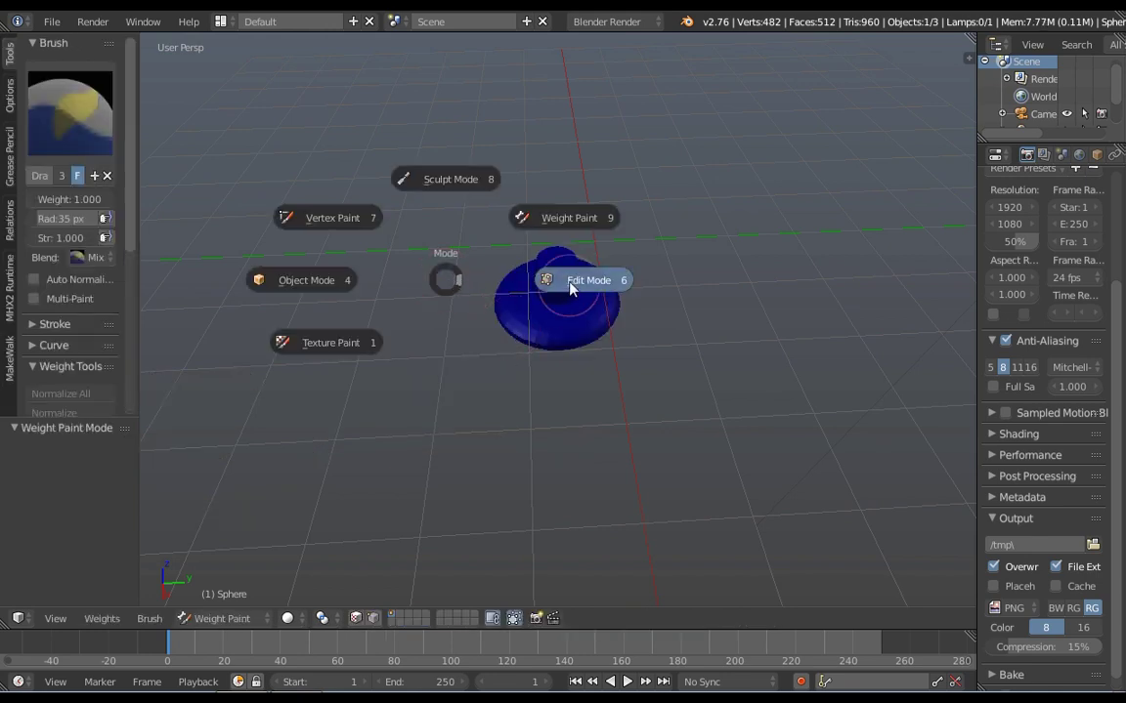
left_click(576, 282)
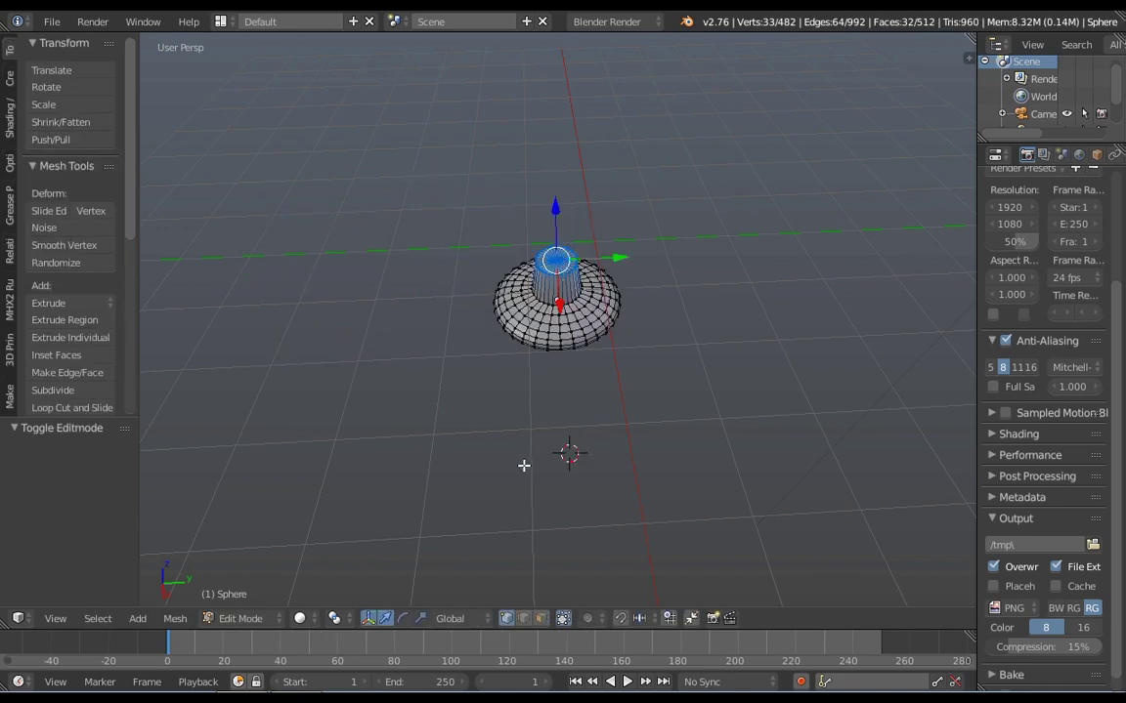
Widen the properties area and add a Mirror modifier on the X axis to the saucer
middle_click_drag(524, 465, 550, 356)
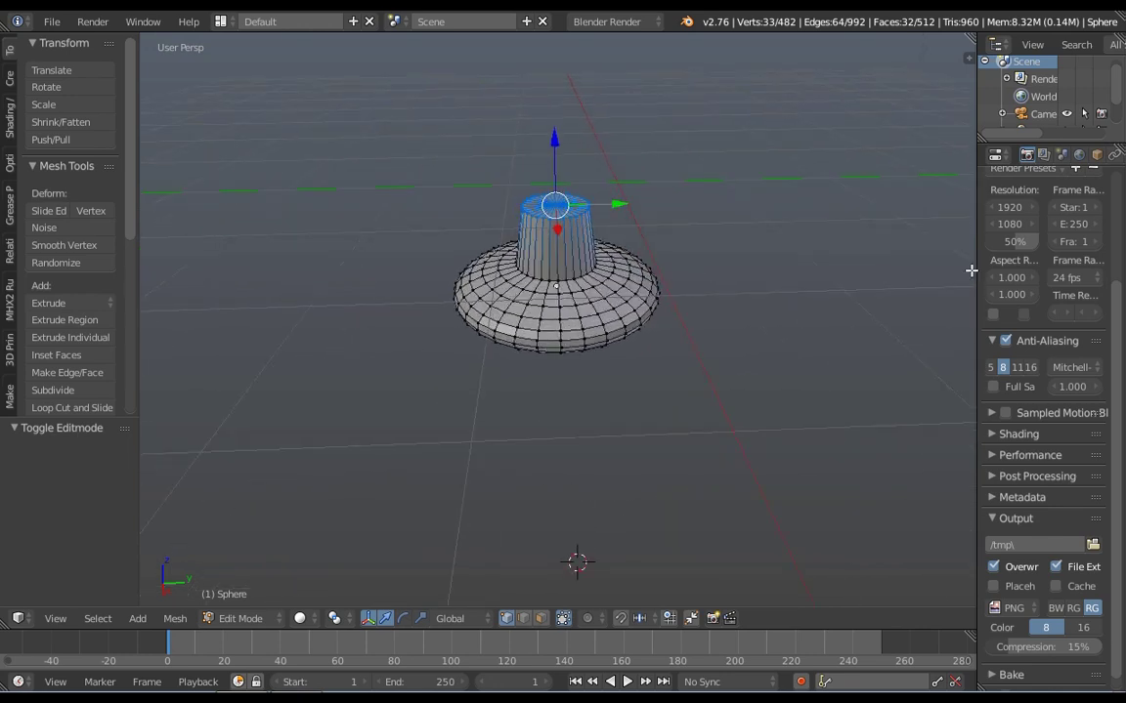
right_click(565, 344)
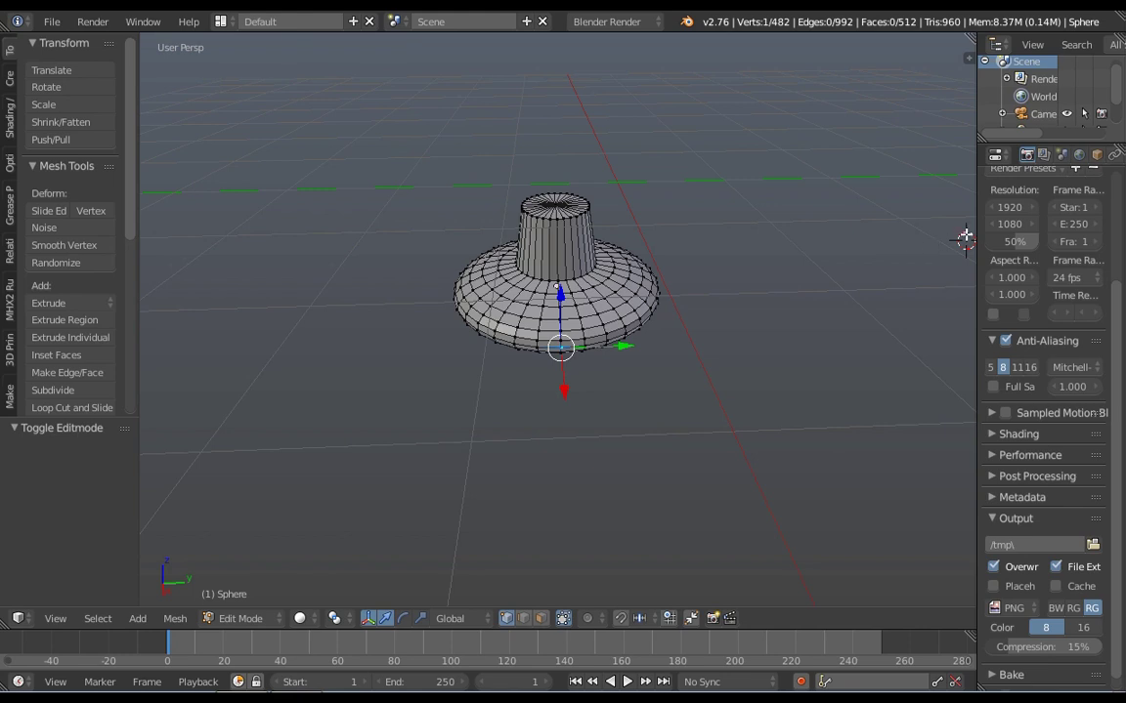
left_click(964, 239)
left_click_drag(972, 227, 875, 243)
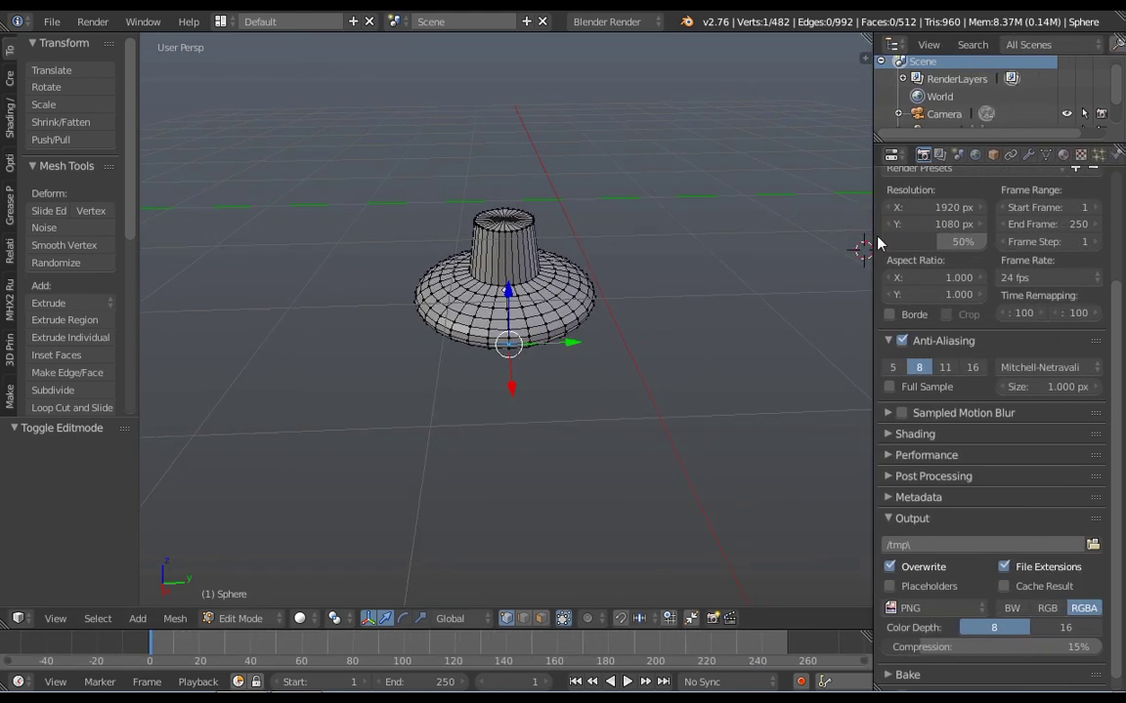
left_click(1029, 154)
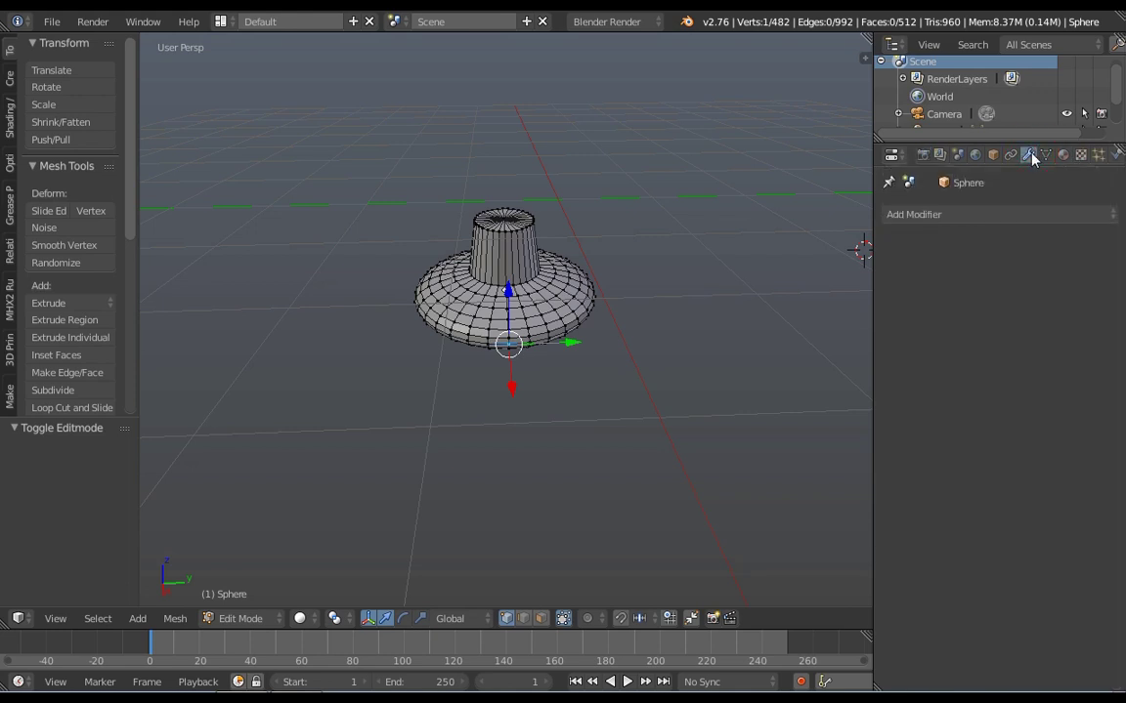
left_click(962, 214)
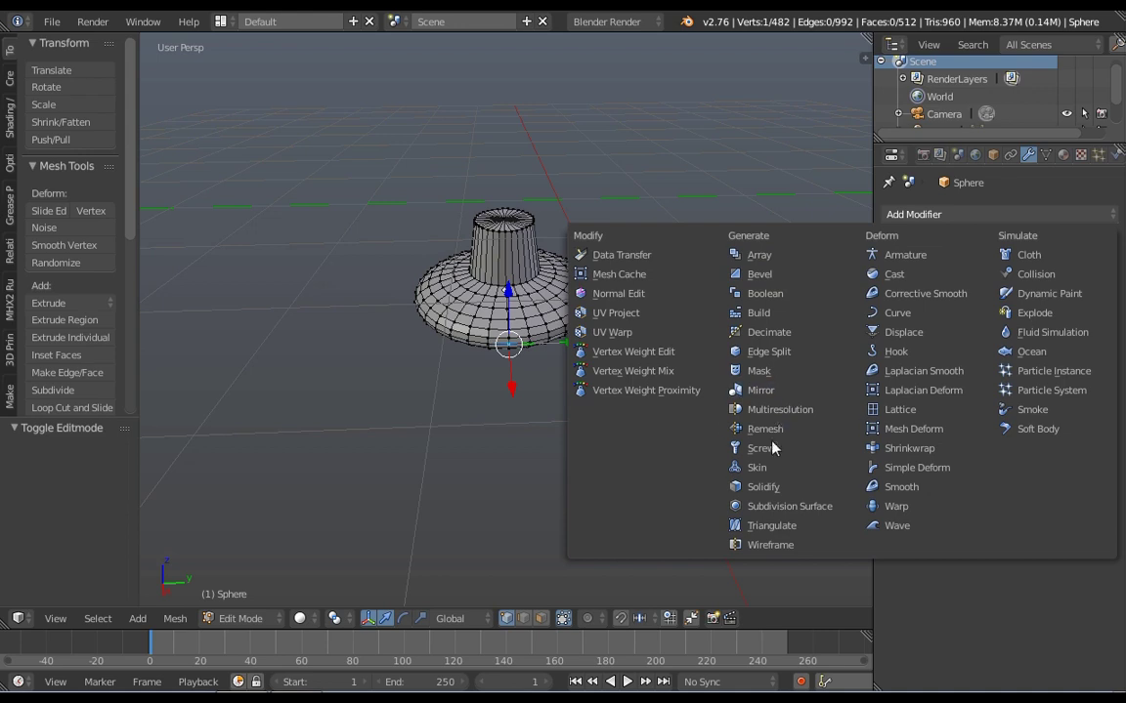
left_click(755, 391)
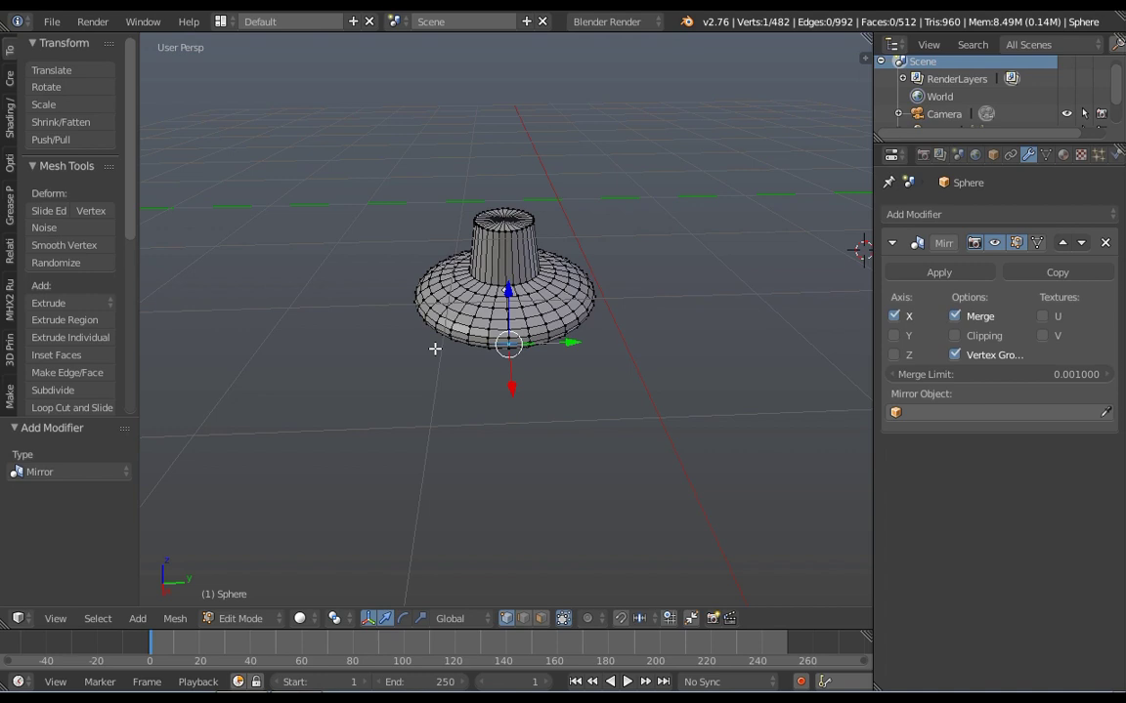
Change to face selection and select four adjacent faces on the saucer's lower rim, on the side facing along X
key("ctrl+Tab")
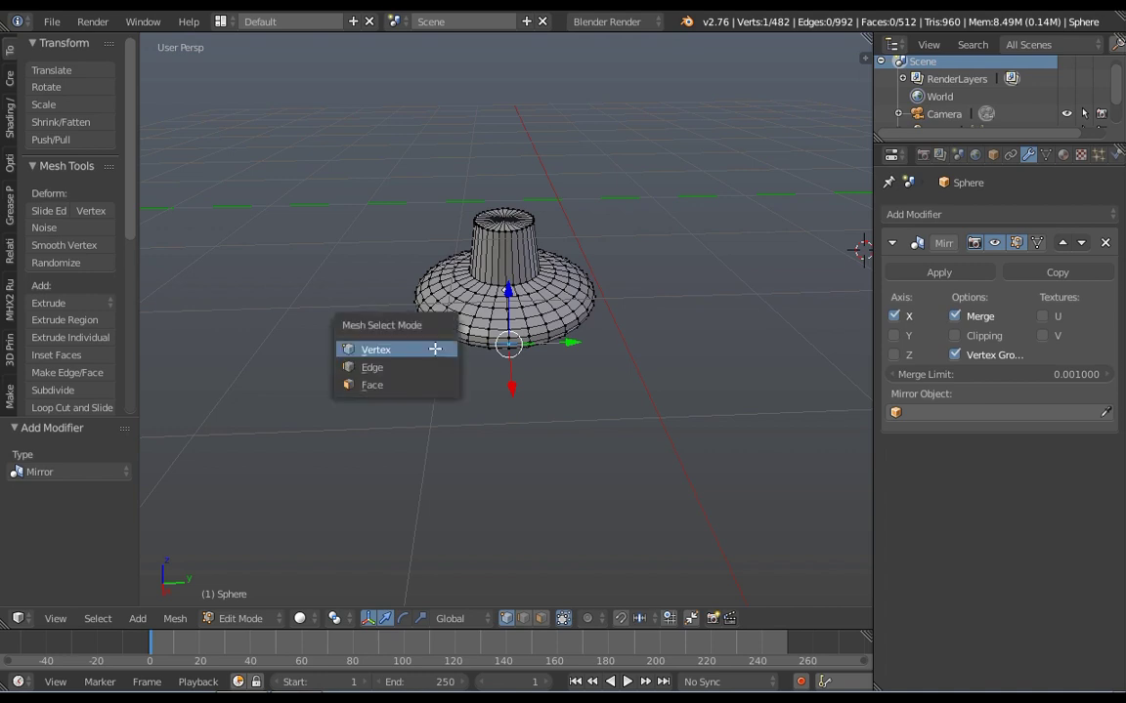
left_click(381, 388)
middle_click_drag(517, 376, 514, 361)
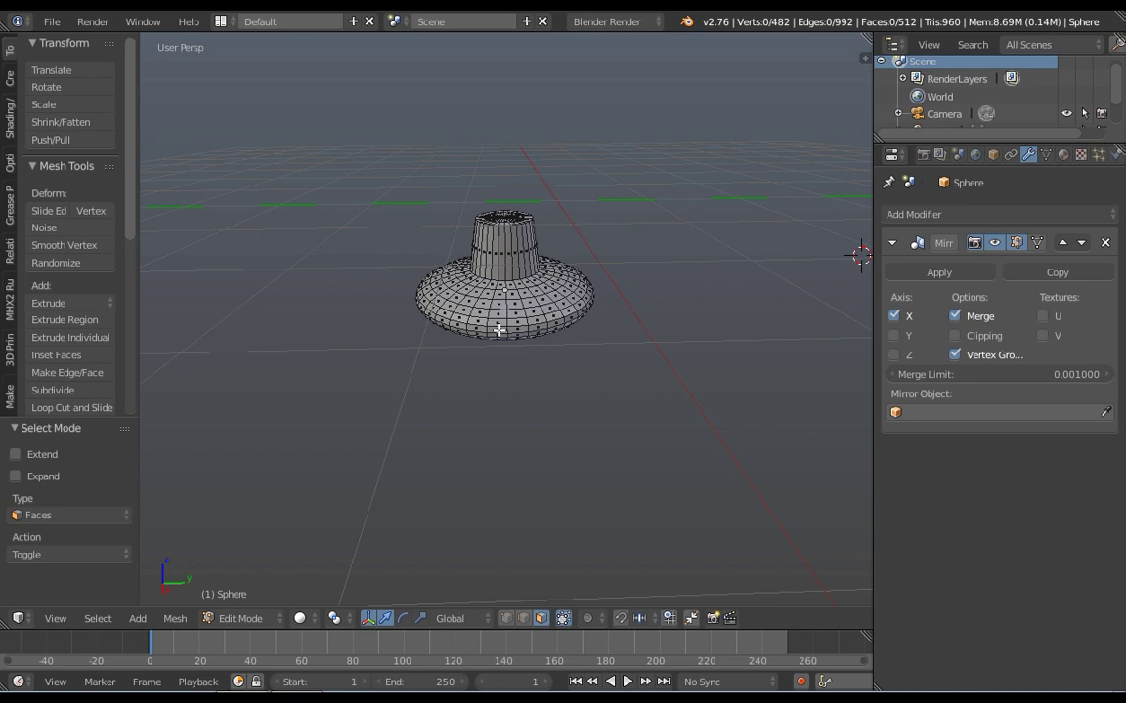
right_click(498, 330)
right_click(521, 329, "shift")
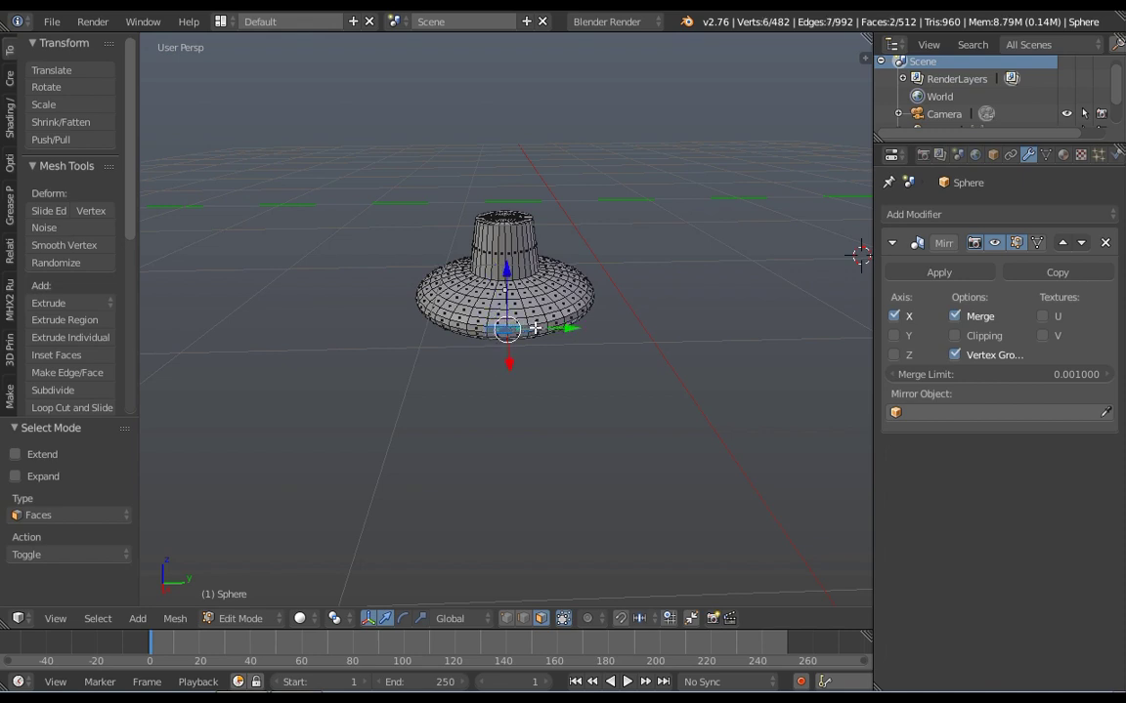
right_click(532, 329, "shift")
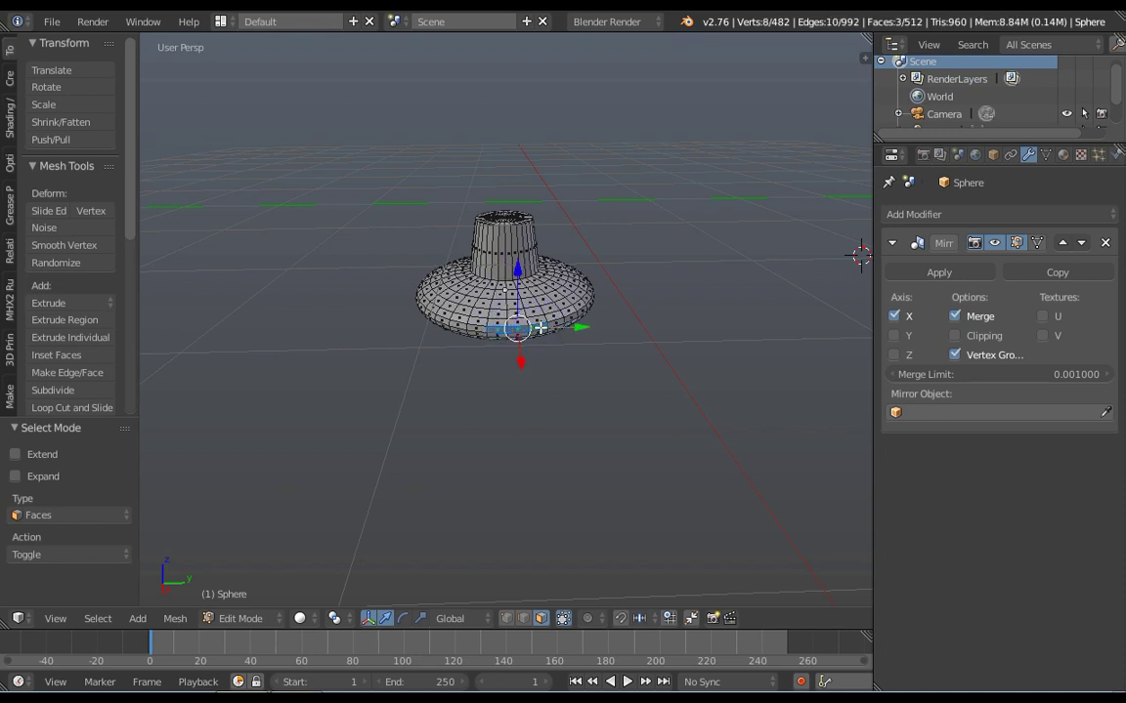
right_click(477, 330, "shift")
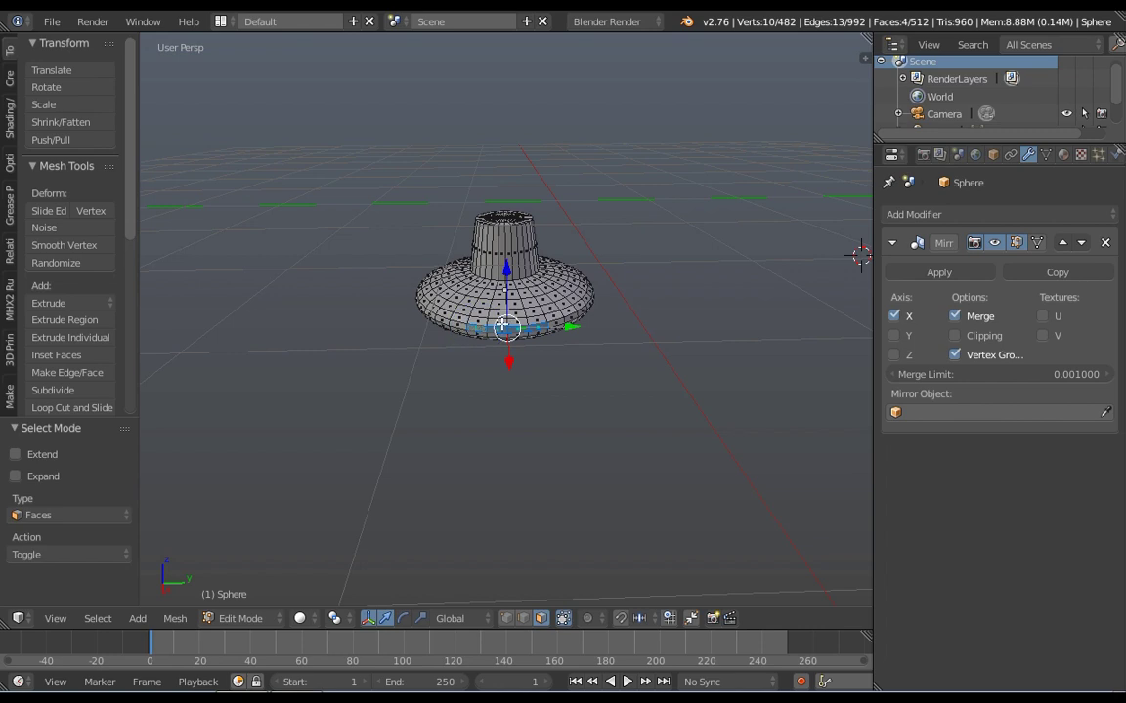
Extrude the four selected rim faces about 2.625 along X to form a mirrored pair of wings
middle_click_drag(501, 324, 499, 381)
key("e")
key("x")
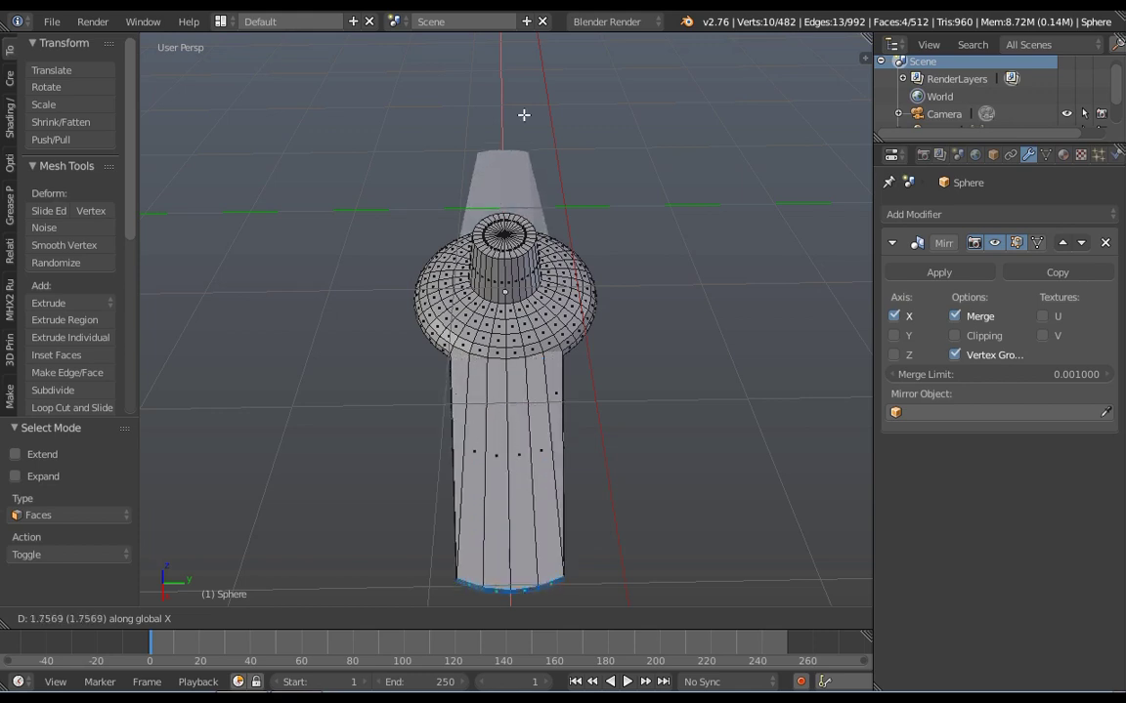
left_click(532, 212)
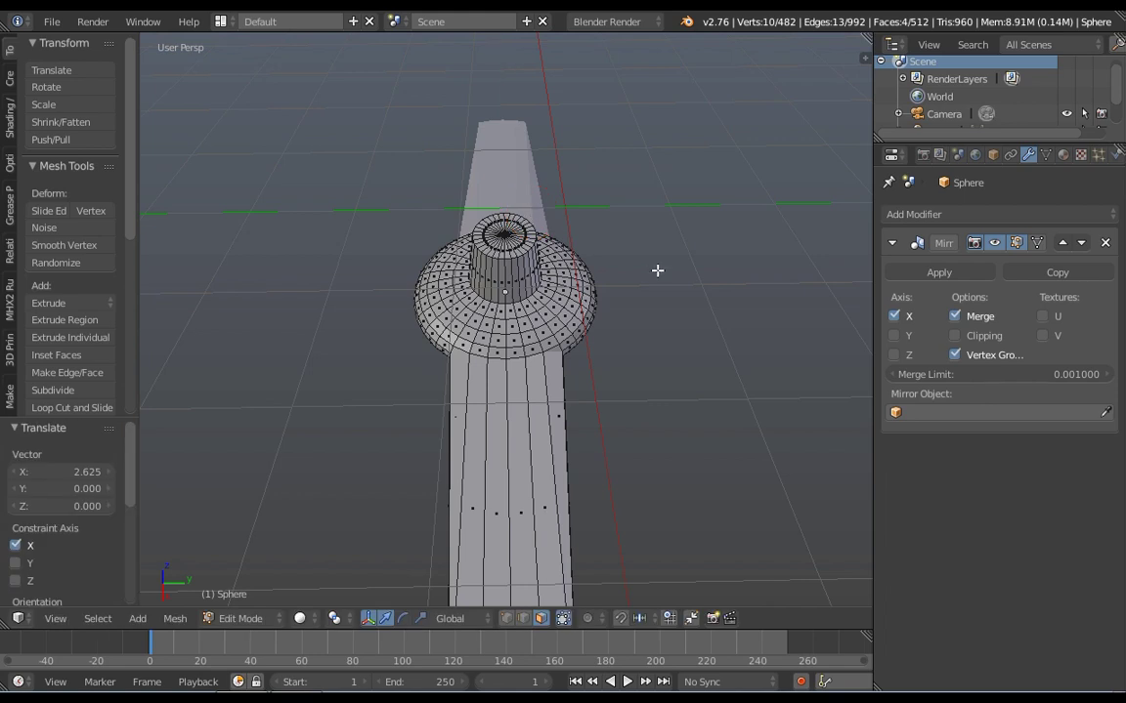
Lengthen the wings by moving the extruded end faces about 0.567 further along X
scroll(653, 310, "down", 5)
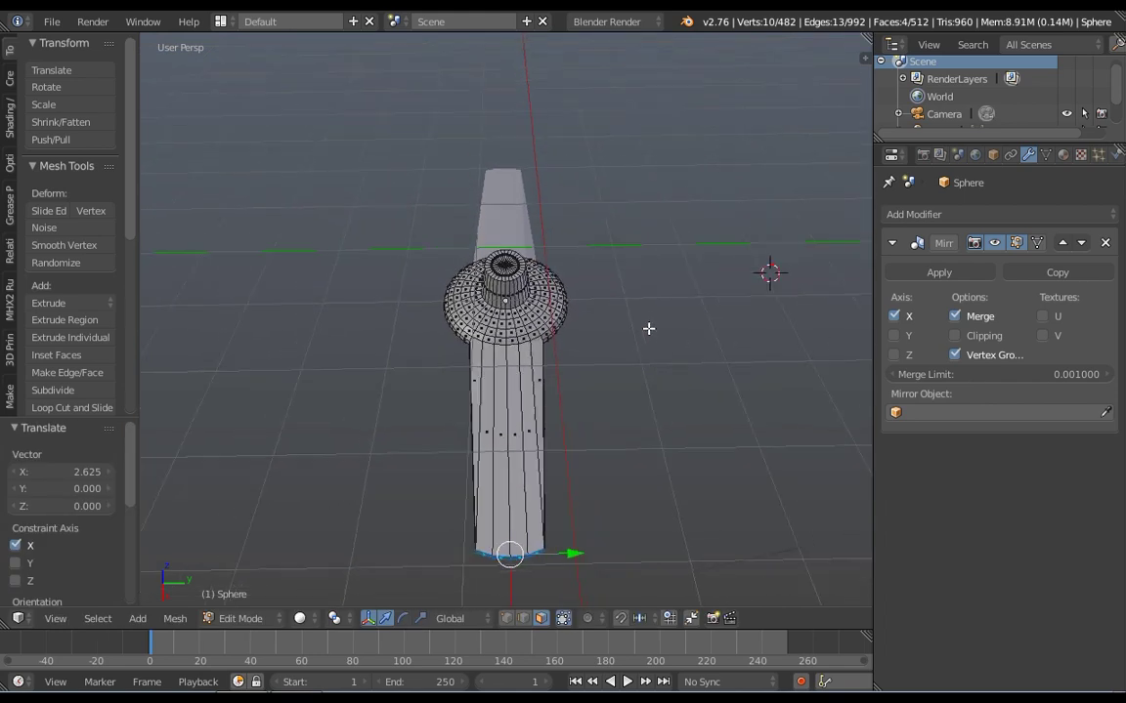
middle_click_drag(620, 337, 455, 339)
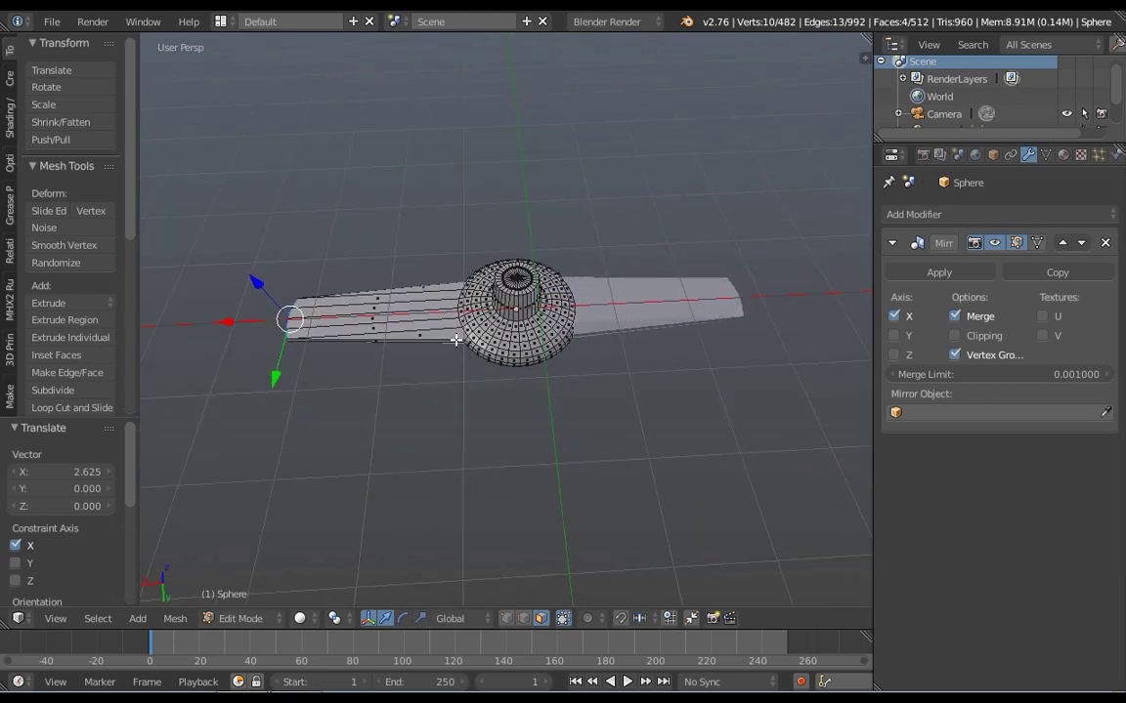
scroll(455, 339, "up", 2)
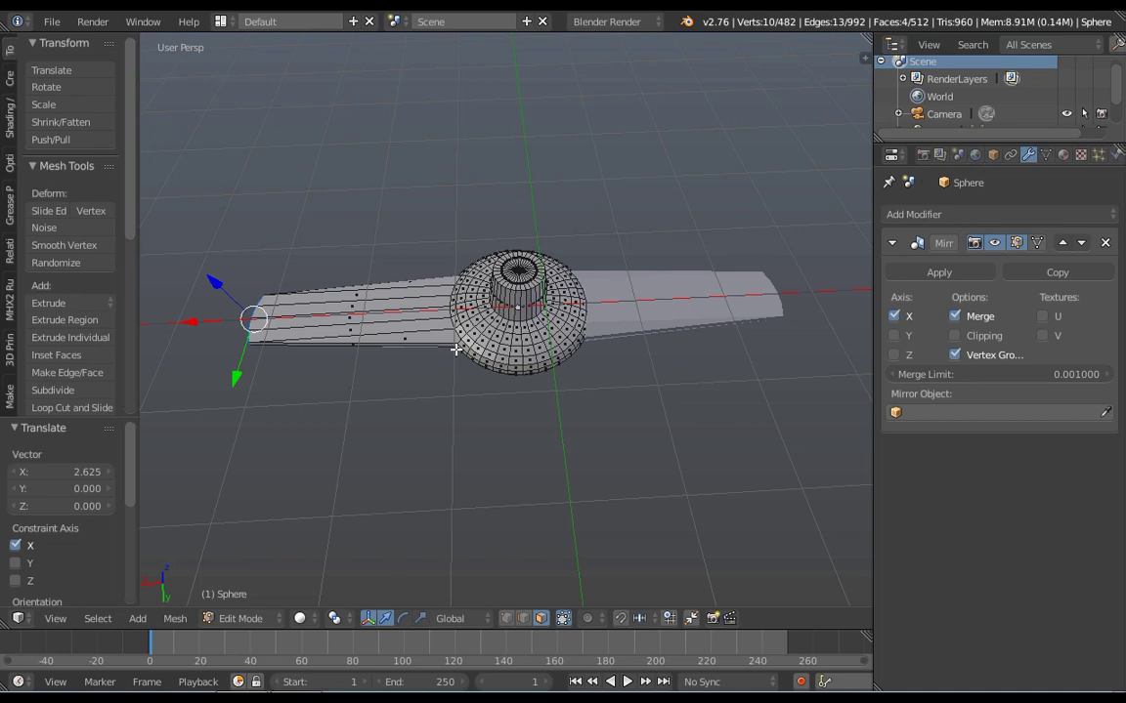
key("g")
key("x")
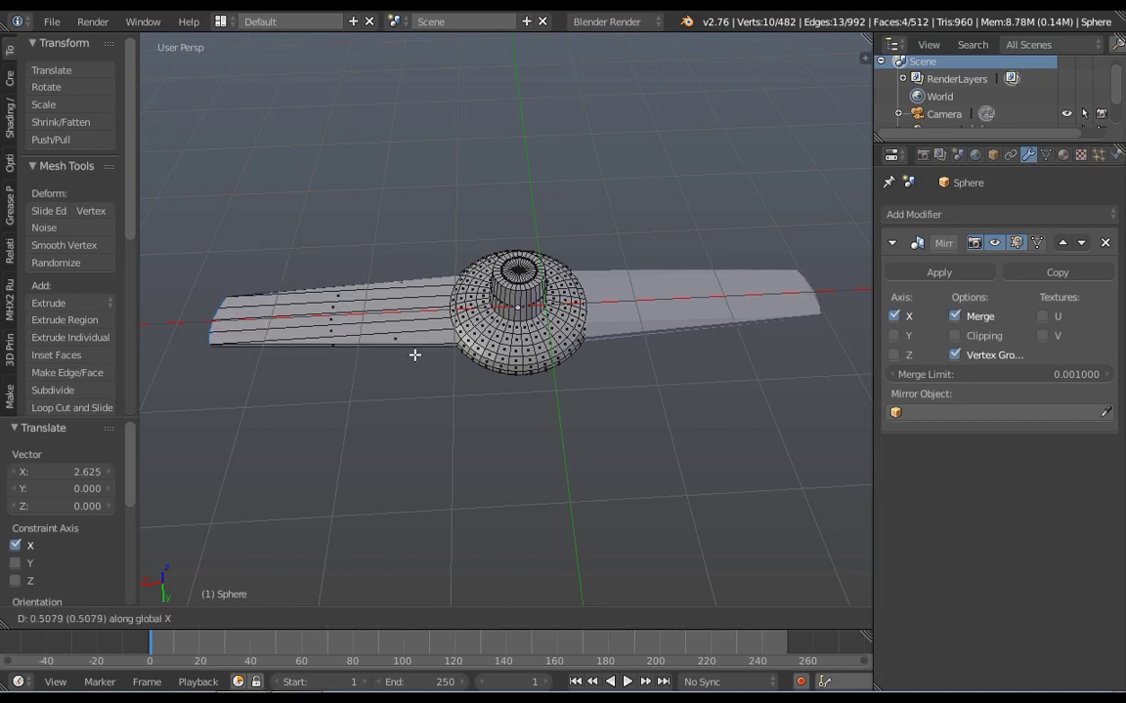
left_click(413, 356)
Add four adjacent lower rim faces on the saucer's Y-facing side to the selection
middle_click_drag(480, 369, 467, 337)
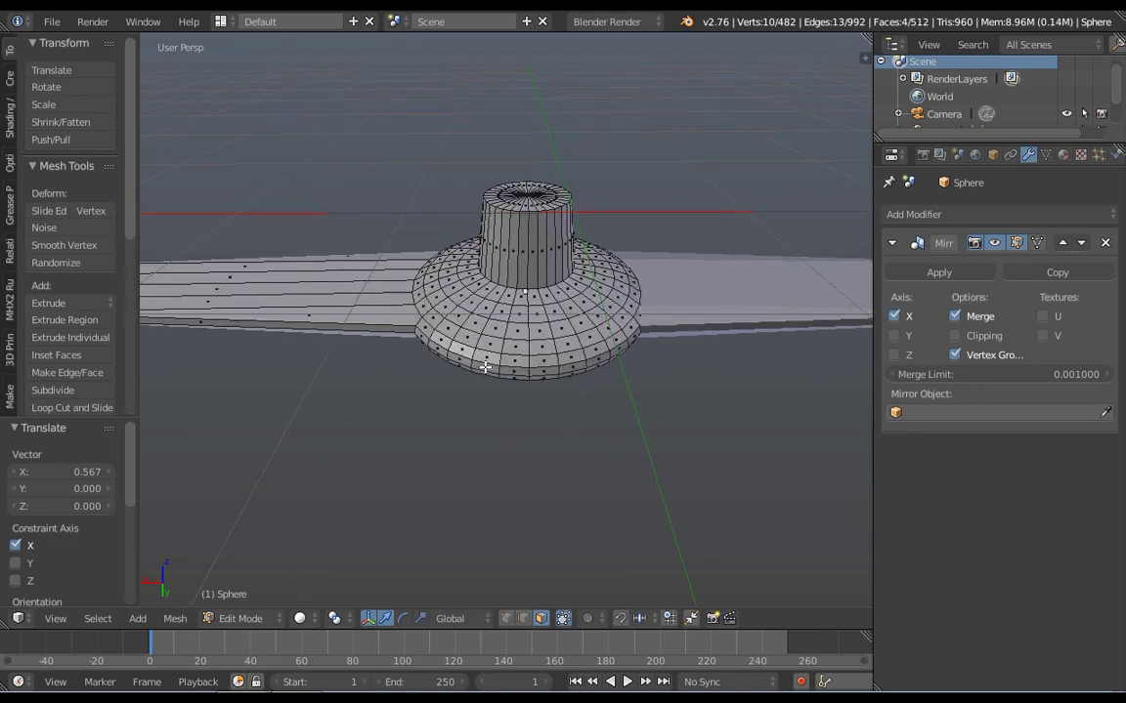
left_click(489, 368, "shift")
left_click(506, 371, "shift")
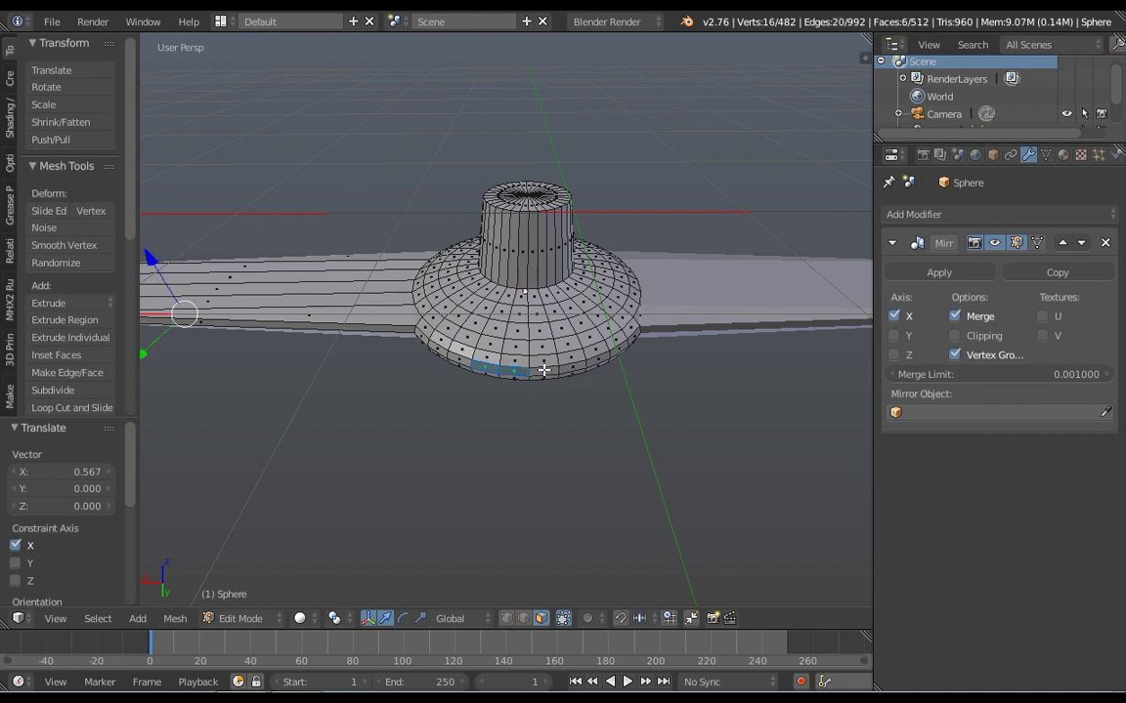
left_click(544, 369, "shift")
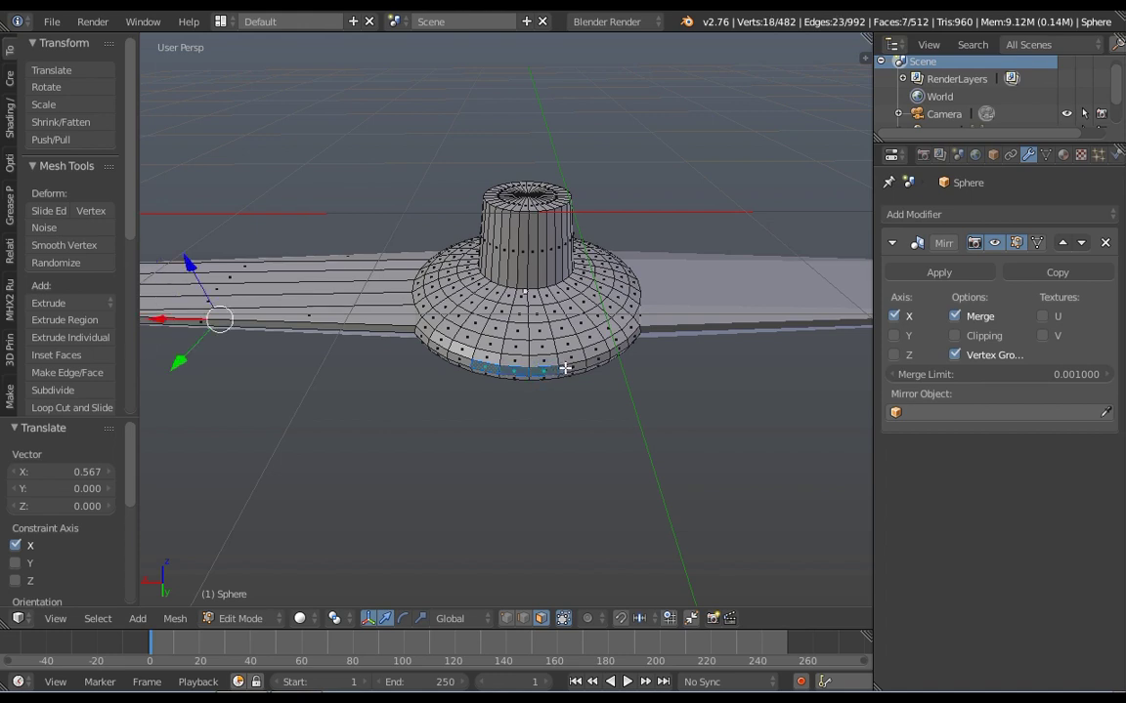
left_click(571, 366, "shift")
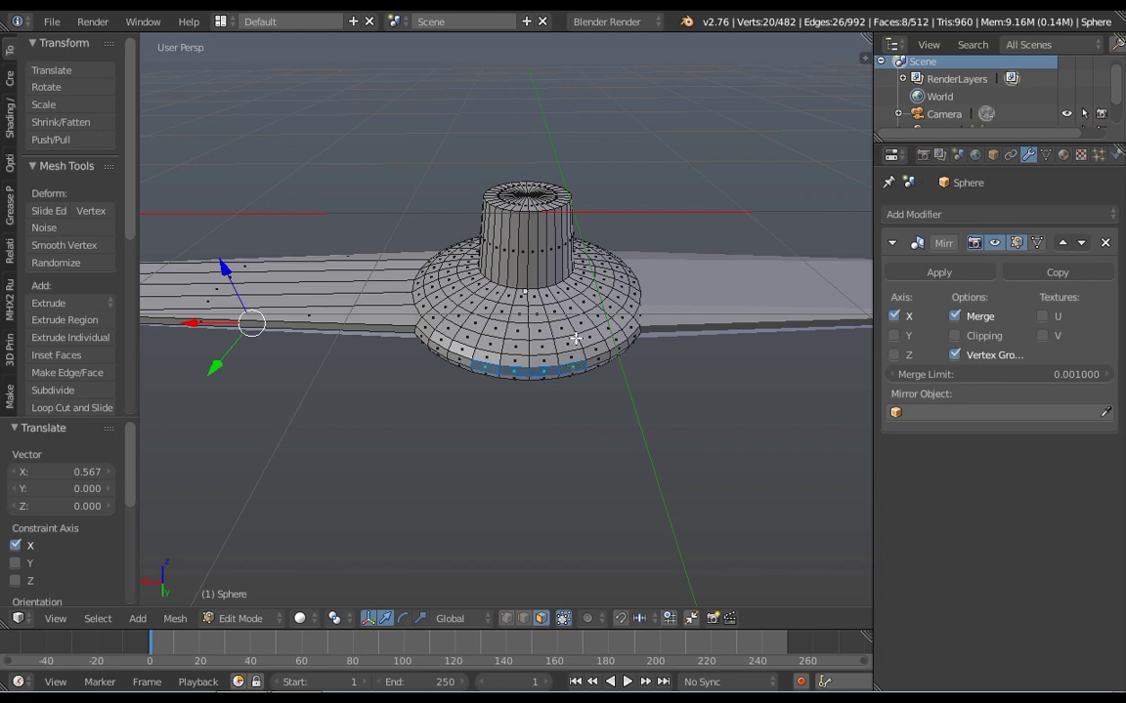
middle_click_drag(575, 338, 586, 412)
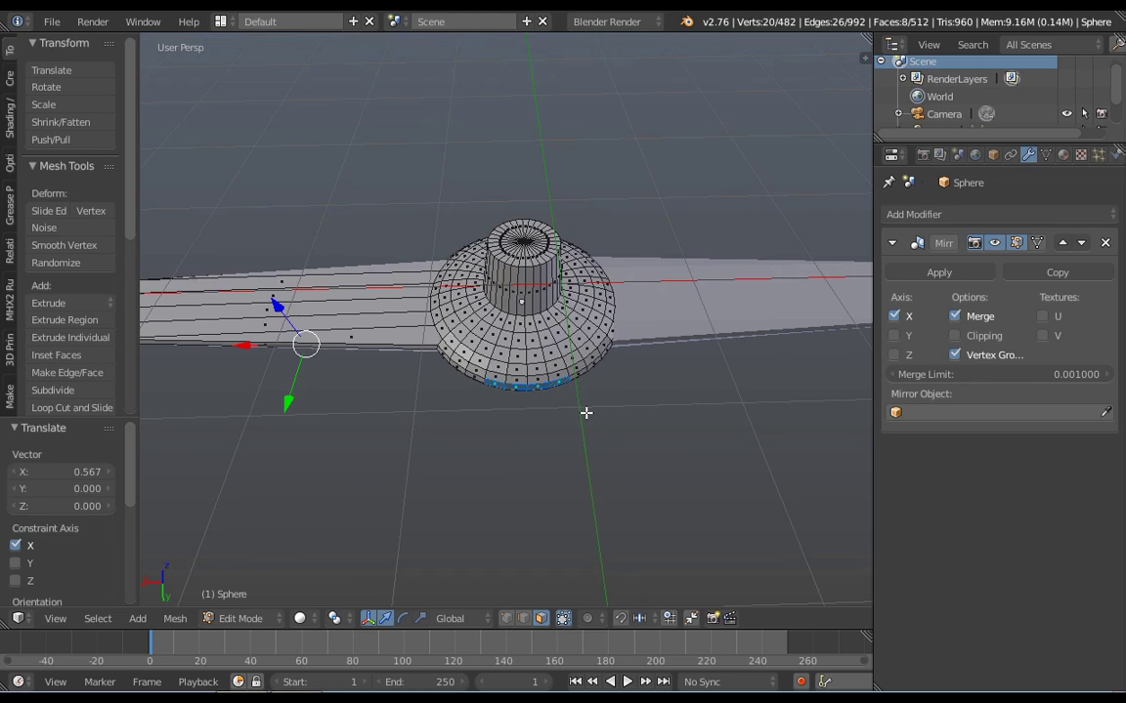
key("g")
key("x")
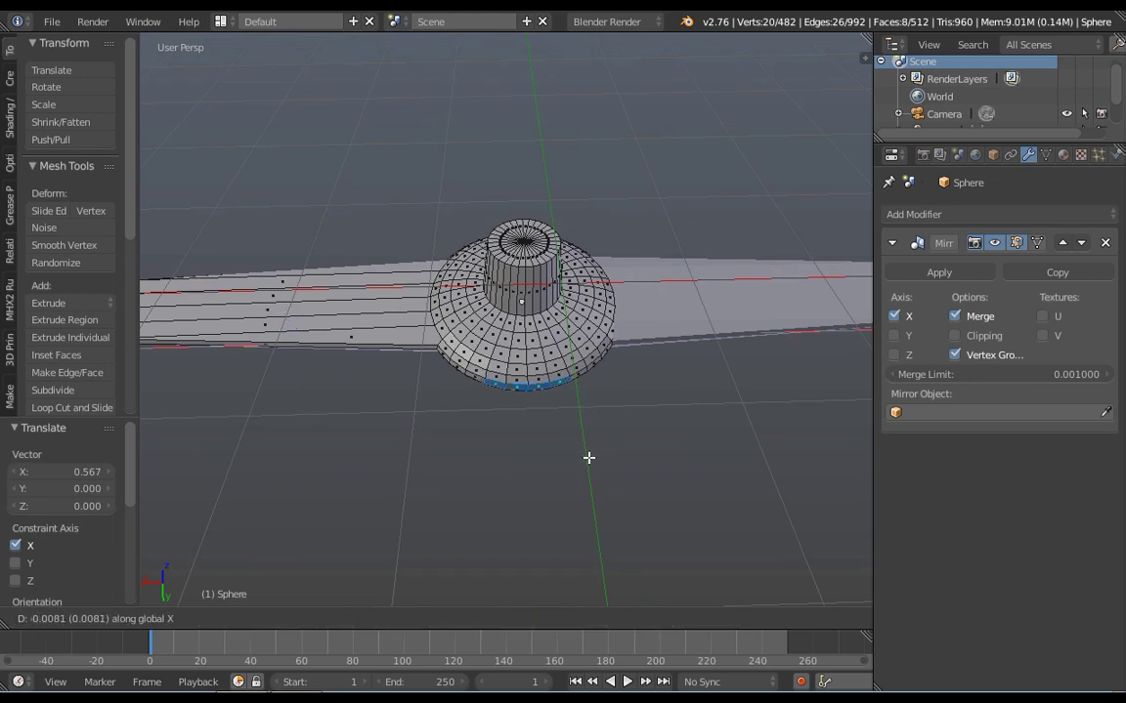
key("y")
scroll(590, 484, "up", 4)
key("Escape")
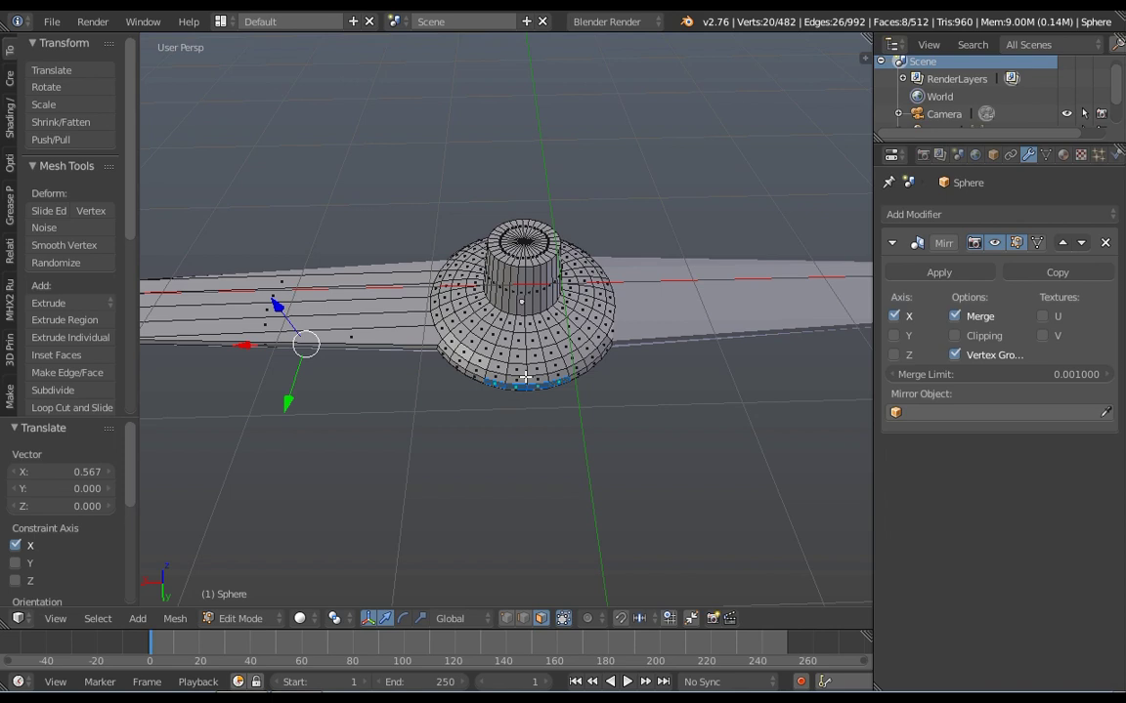
Reduce the selection to only the four adjacent lower rim faces on the saucer's Y-facing side
right_click(524, 376, "alt")
middle_click_drag(525, 376, 781, 374)
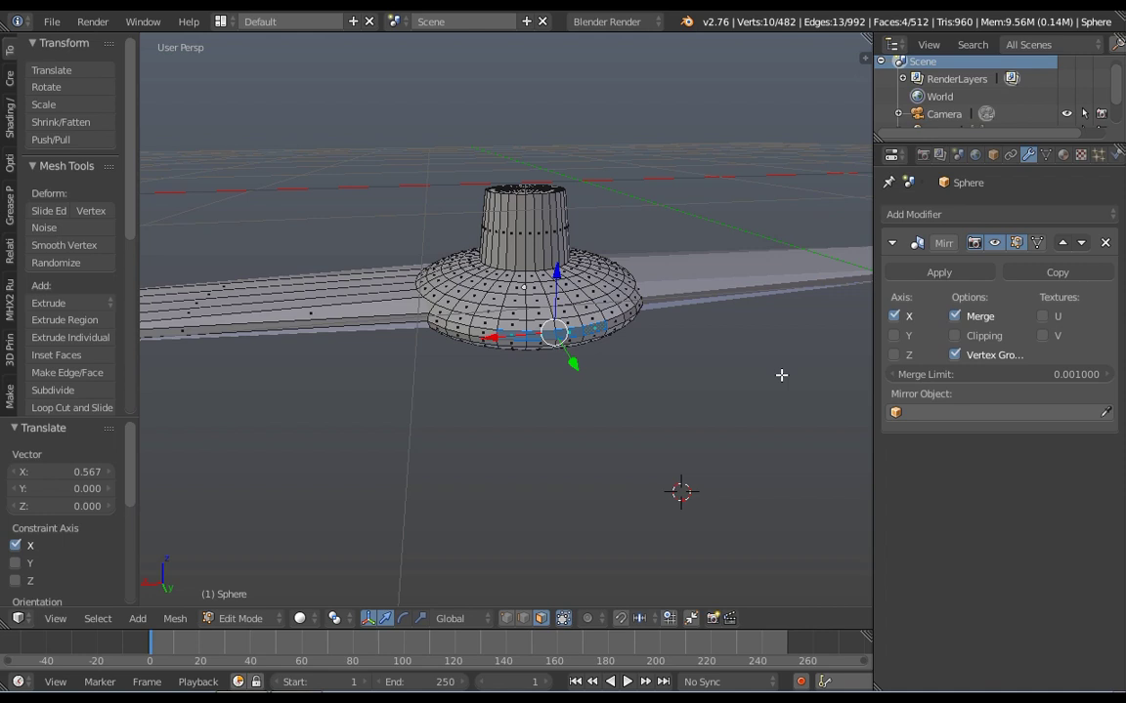
key("c")
key("Escape")
key("c")
key("Escape")
key("c")
key("Escape")
Select four adjacent faces in the rim row above the lower one on the saucer's Y-facing side
right_click(313, 315)
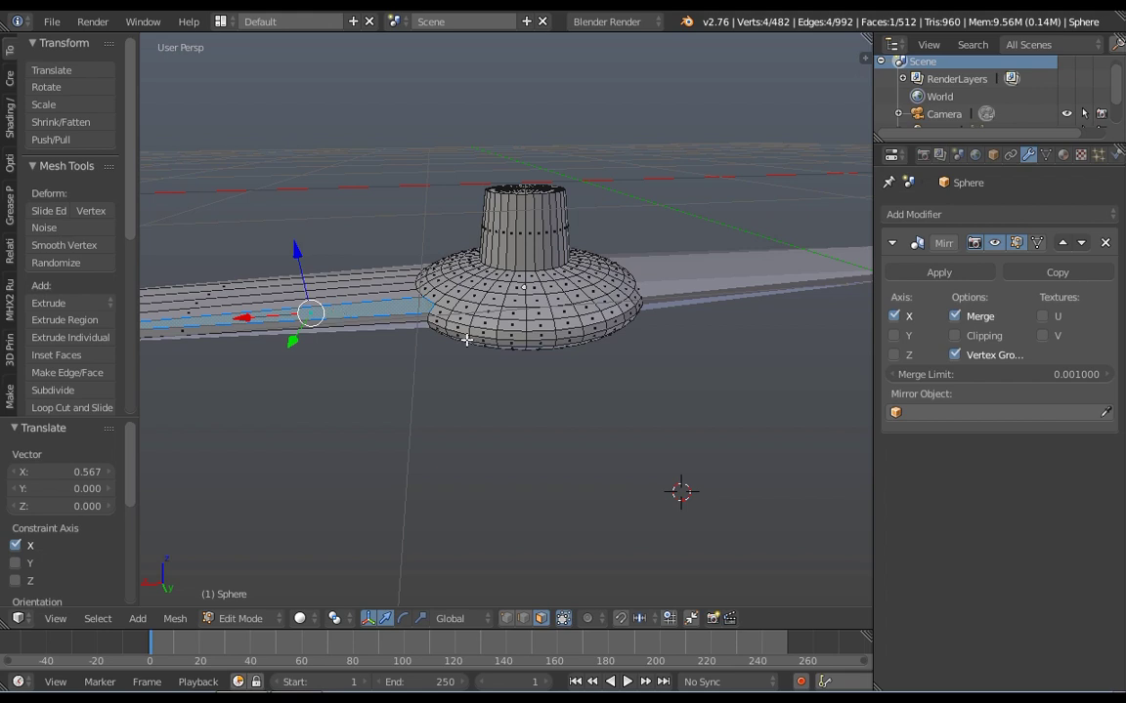
right_click(519, 335)
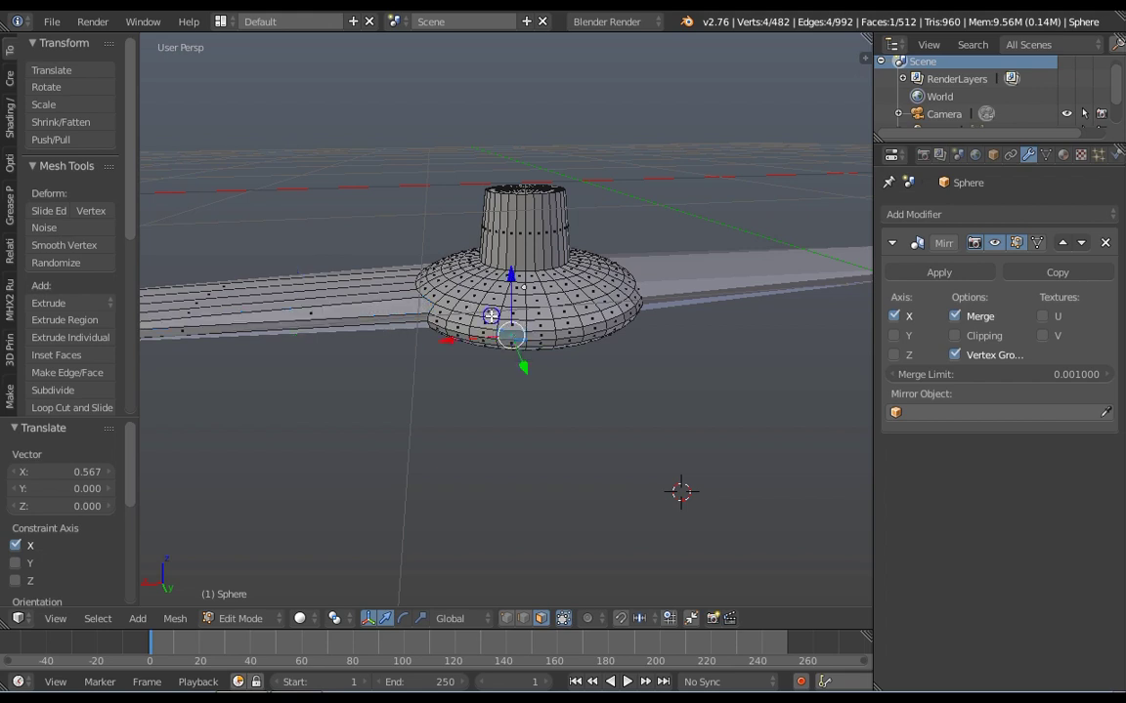
right_click(489, 313)
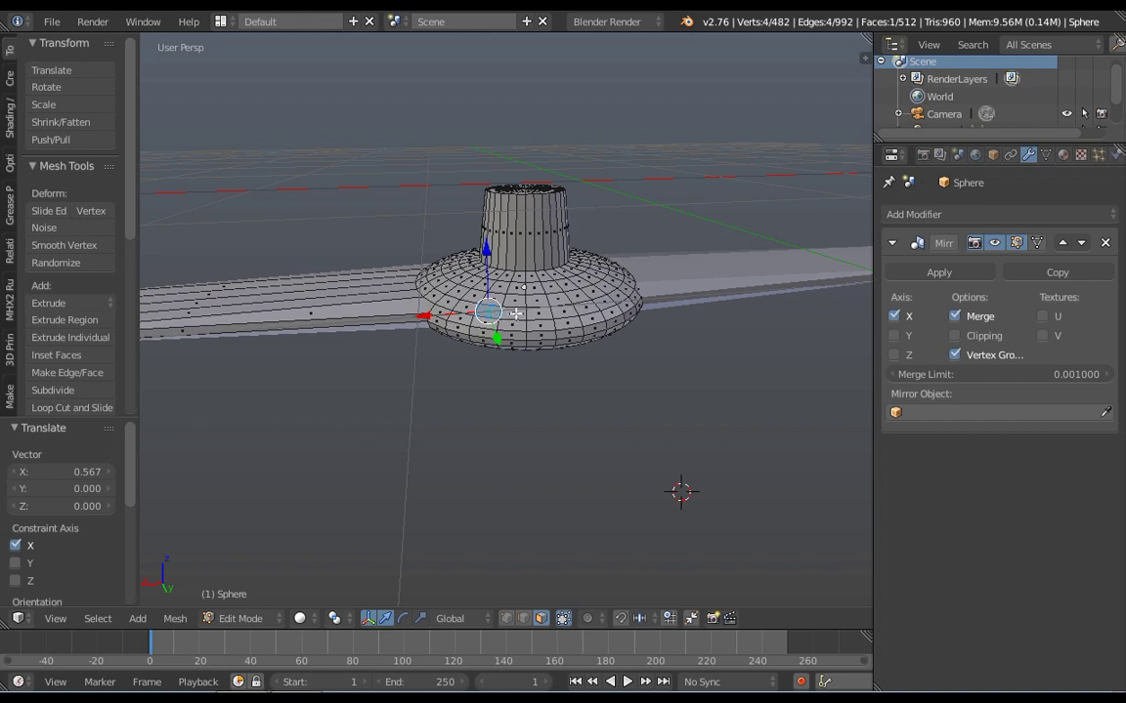
right_click(518, 314, "shift")
right_click(540, 313, "shift")
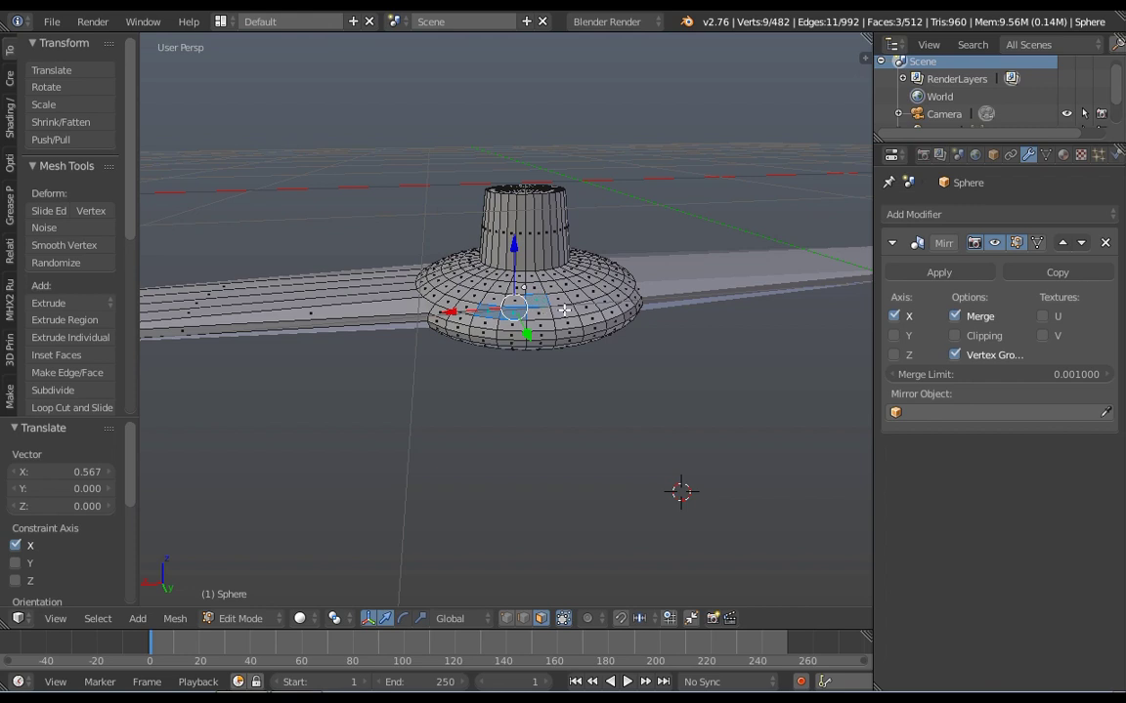
right_click(565, 309, "shift")
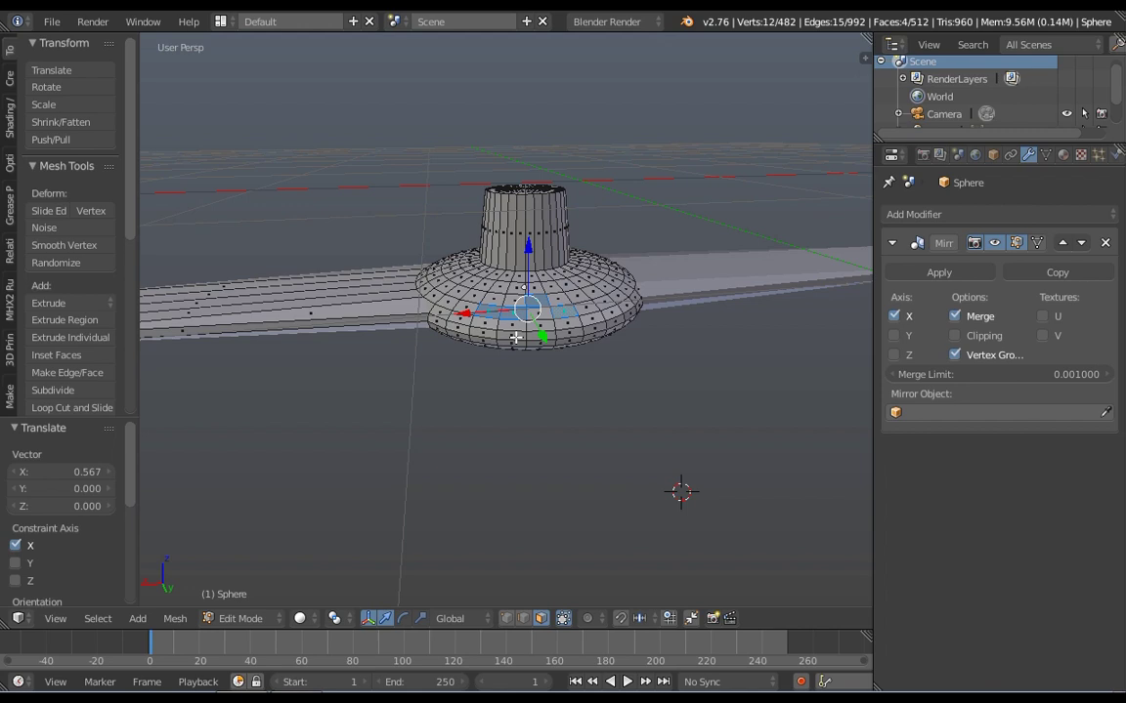
Select only the four adjacent lower rim faces on the saucer's Y-facing side, leaving the central column unselected
right_click(516, 223)
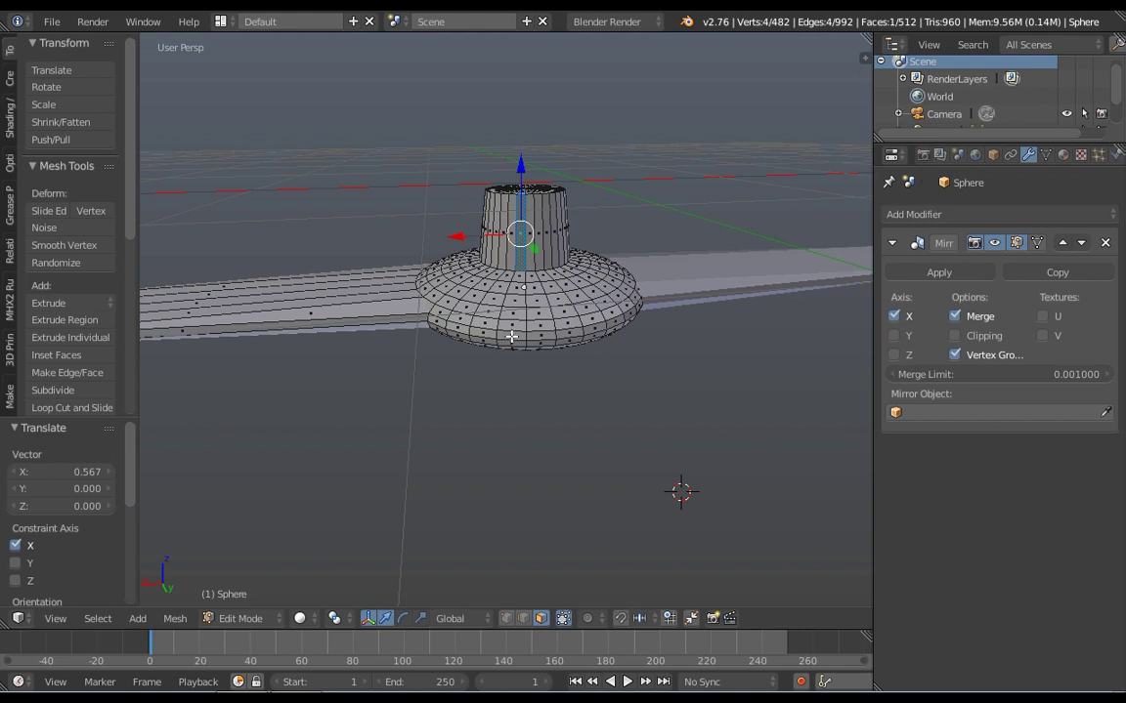
middle_click_drag(533, 344, 525, 345)
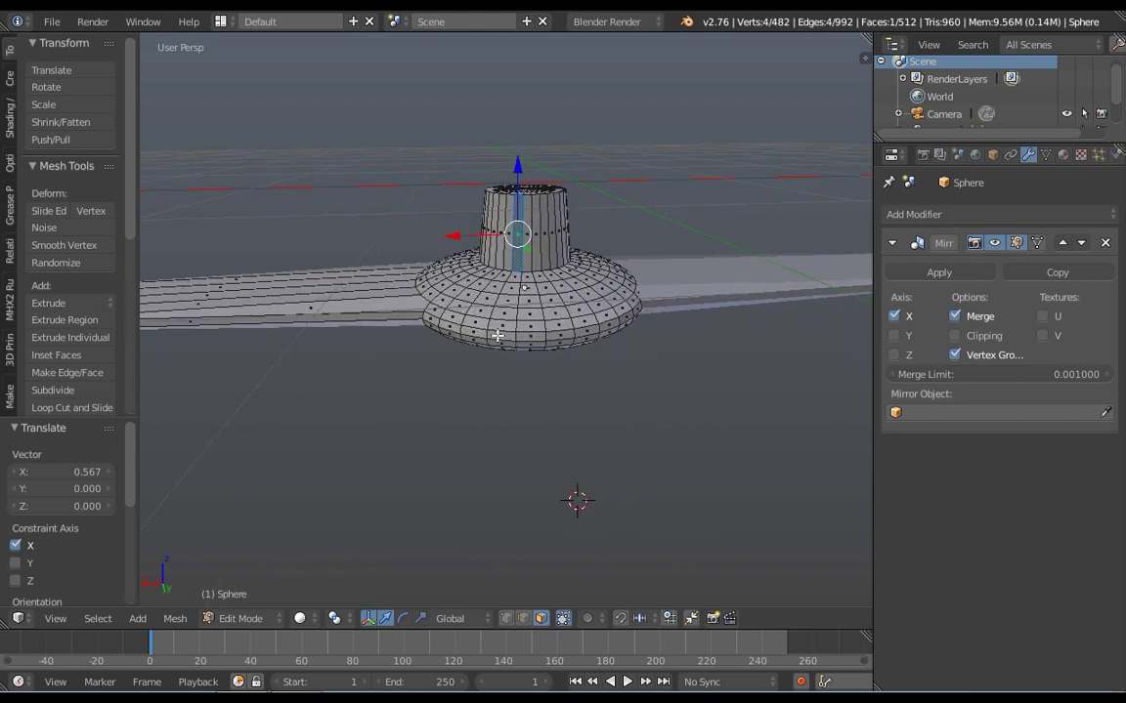
right_click(498, 336, "shift")
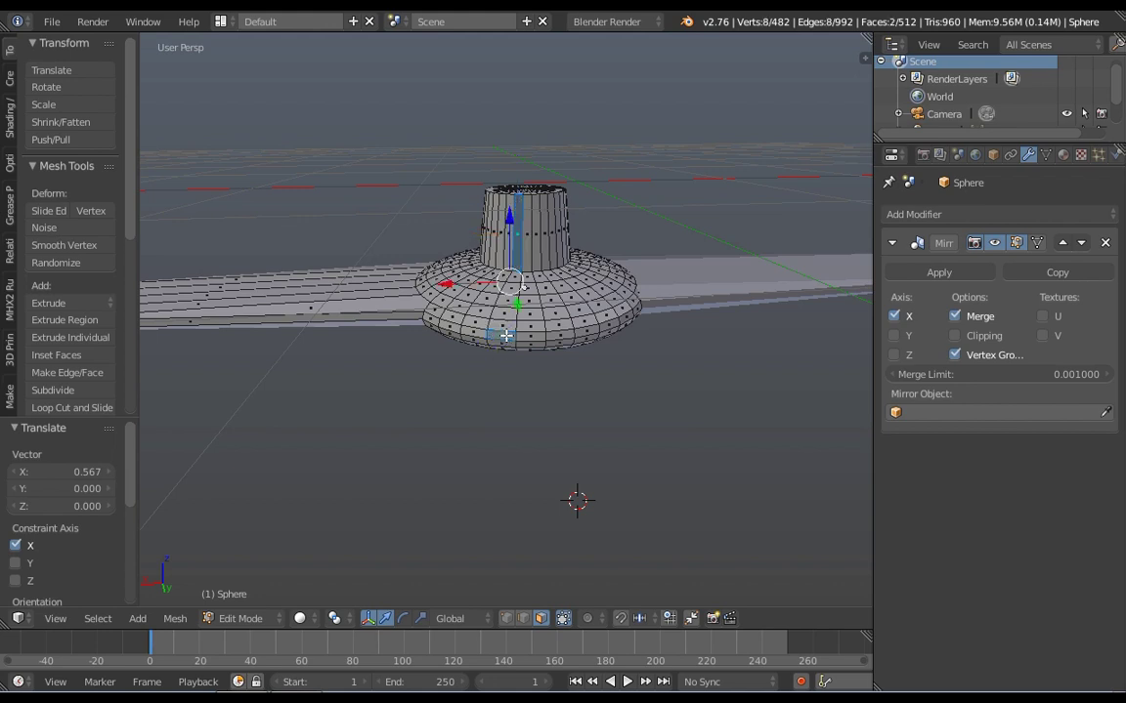
right_click(518, 261, "shift")
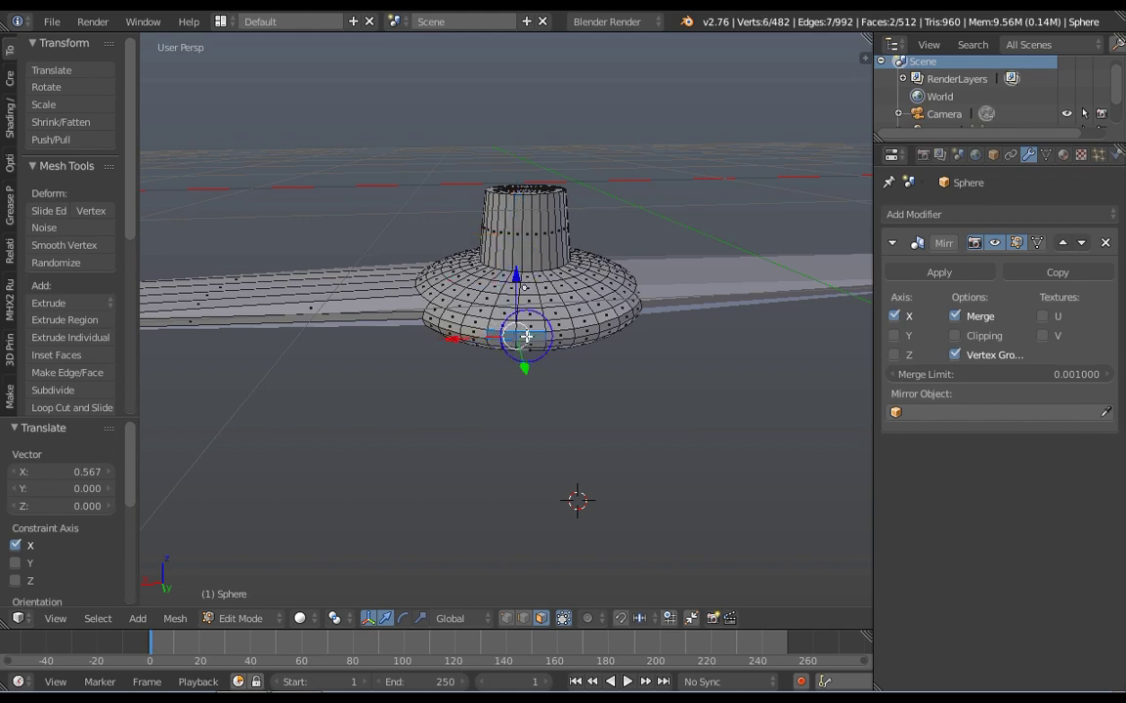
right_click(532, 335, "shift")
right_click(553, 336, "shift")
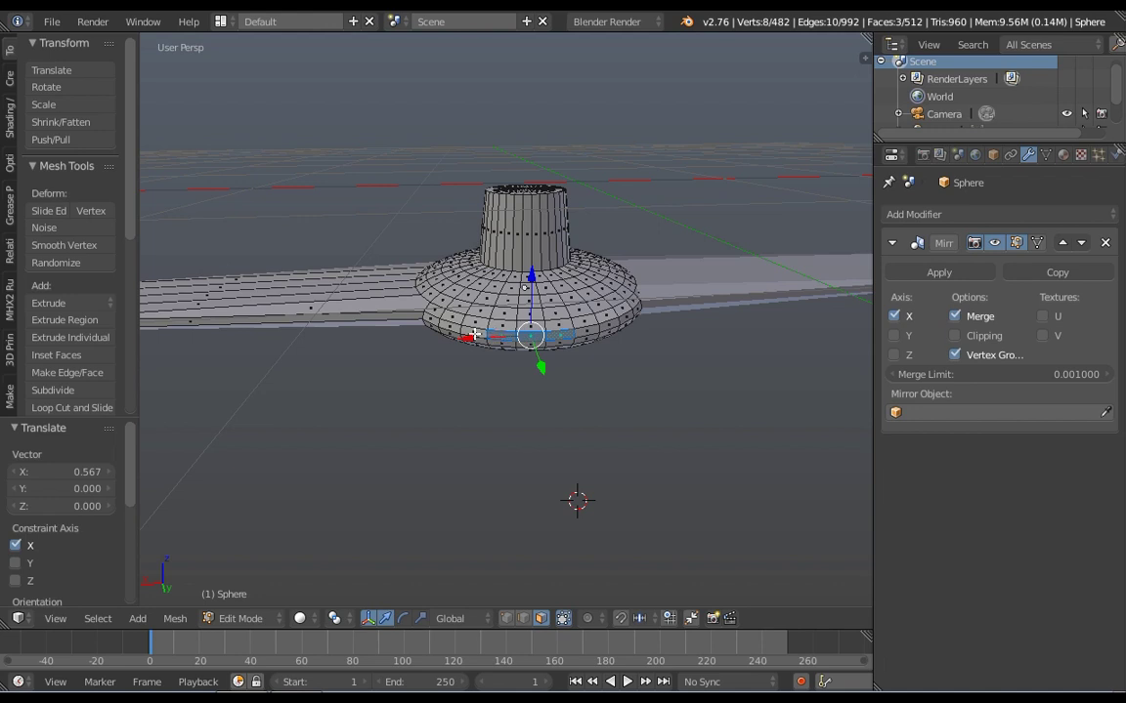
right_click(582, 332, "shift")
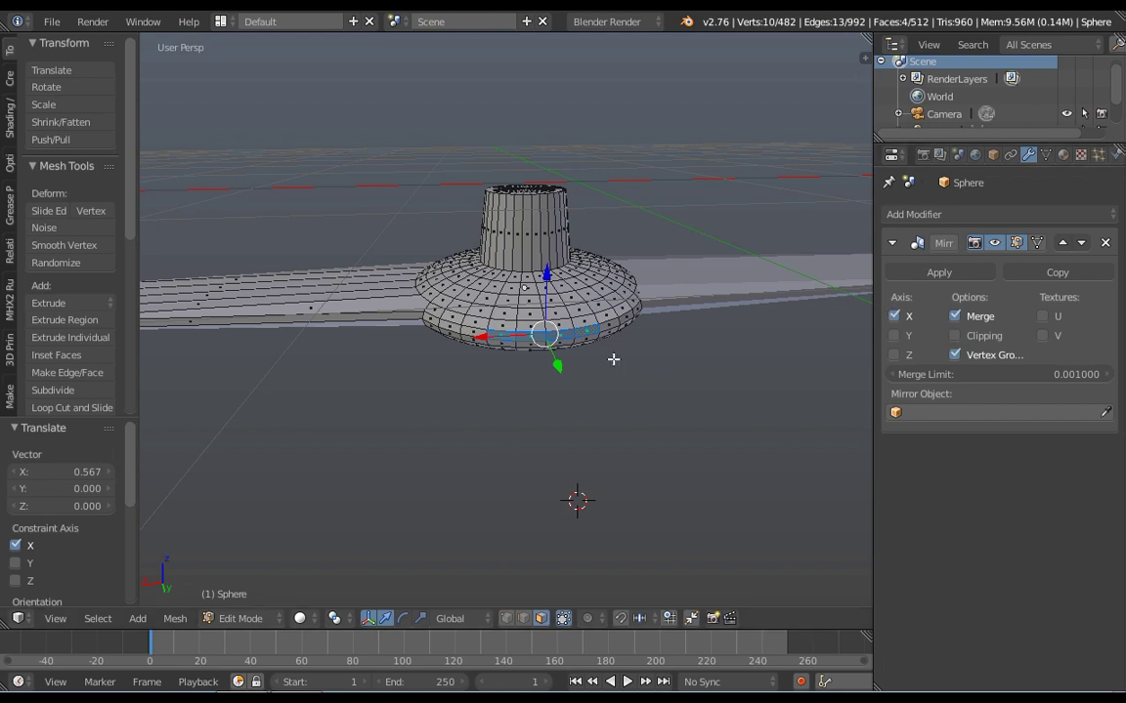
Enable Y mirroring, try moving the four selected rim faces about 3.366 along Y, and undo the move
left_click(897, 336)
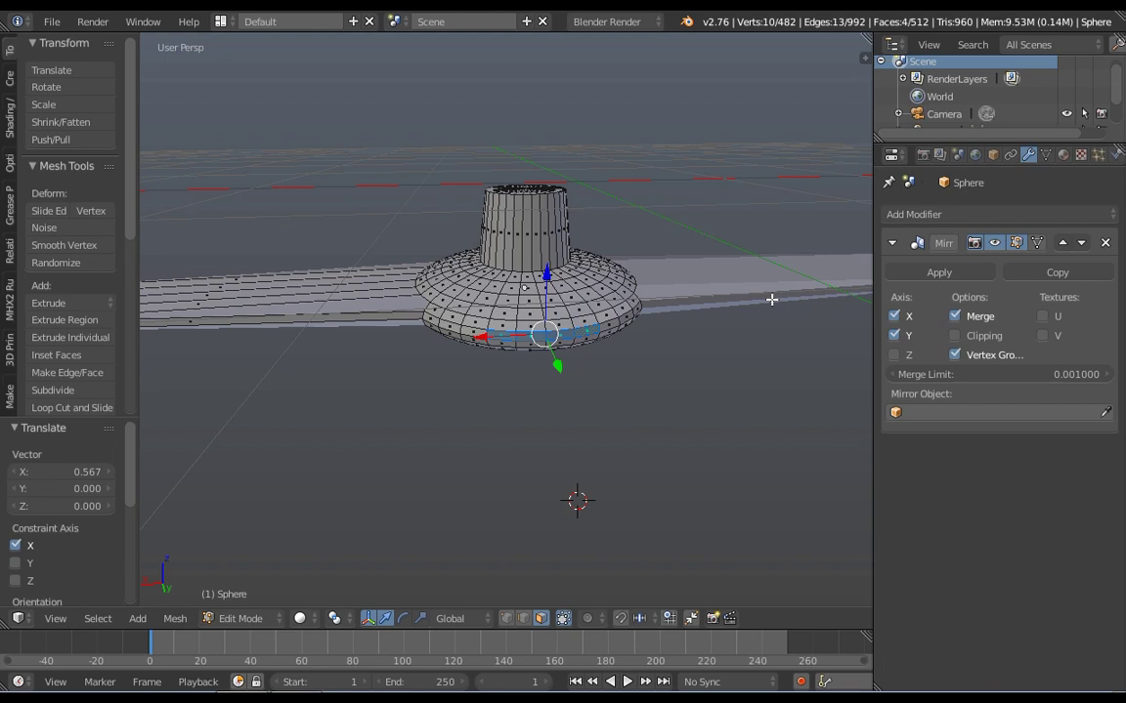
middle_click_drag(771, 299, 779, 382)
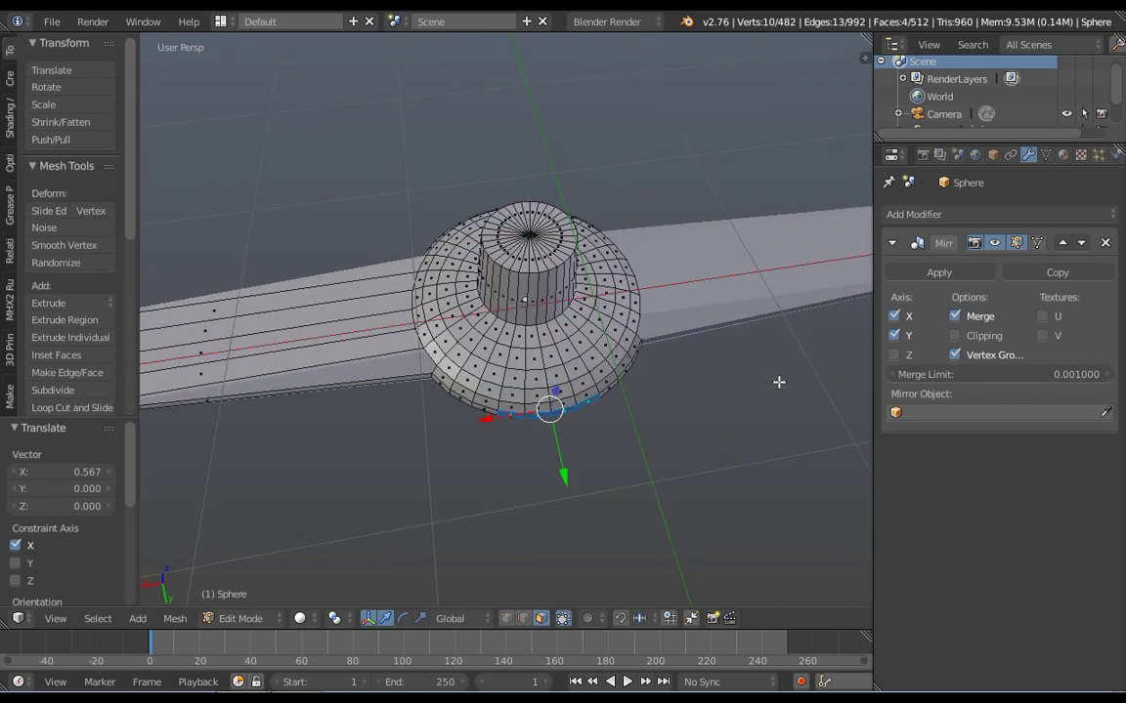
key("g")
key("y")
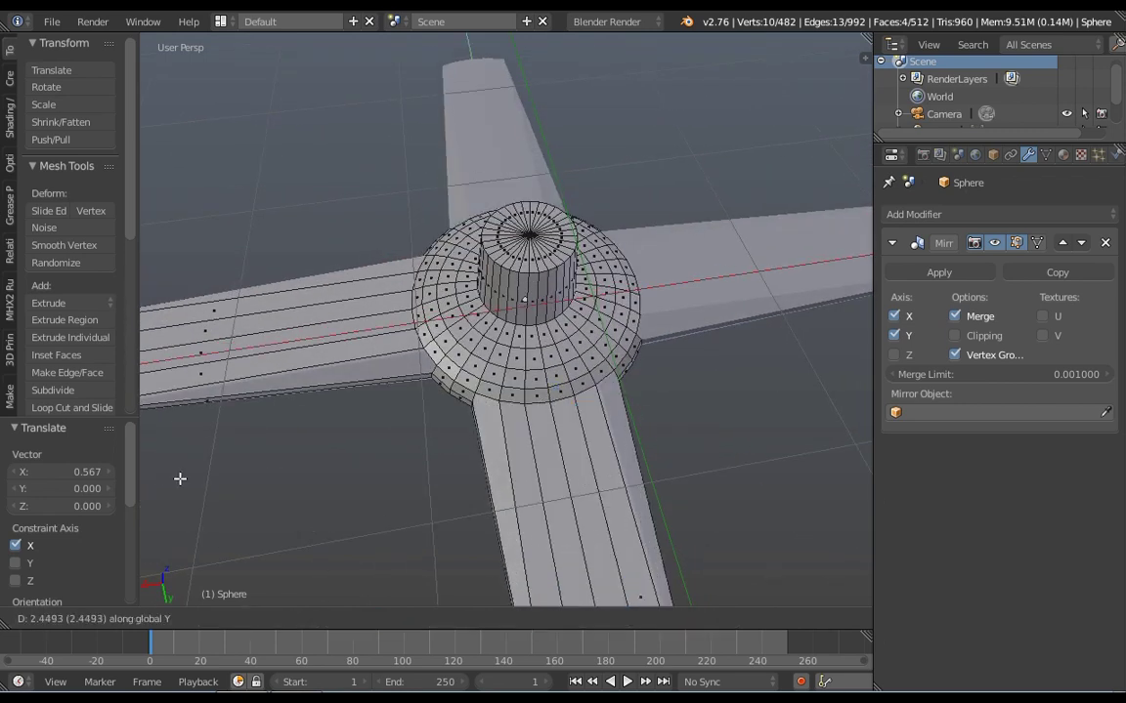
left_click(336, 217)
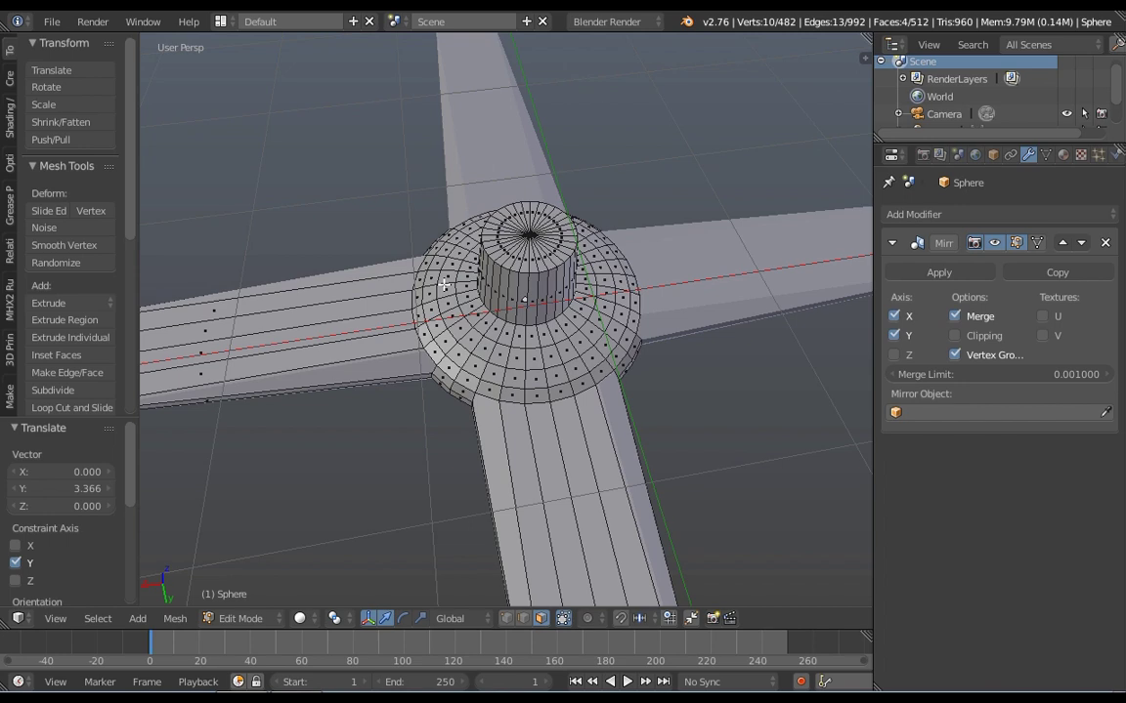
key("ctrl+z")
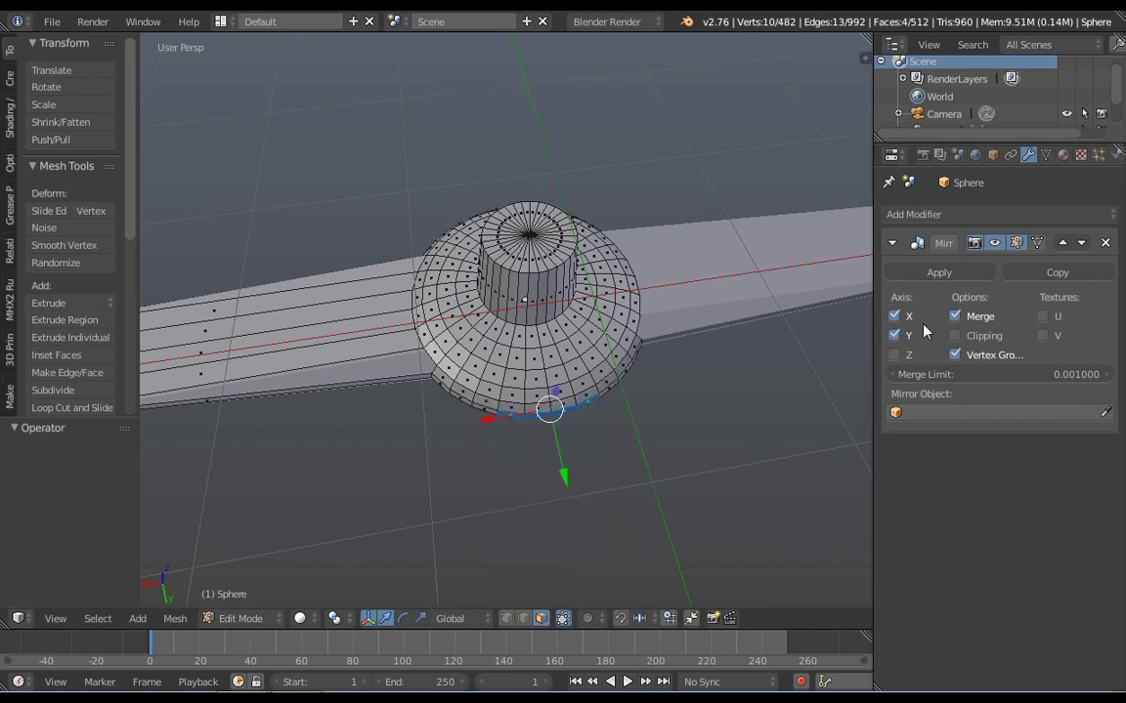
Turn off Y mirroring and try moving the four selected rim faces along Y without it
left_click(894, 335)
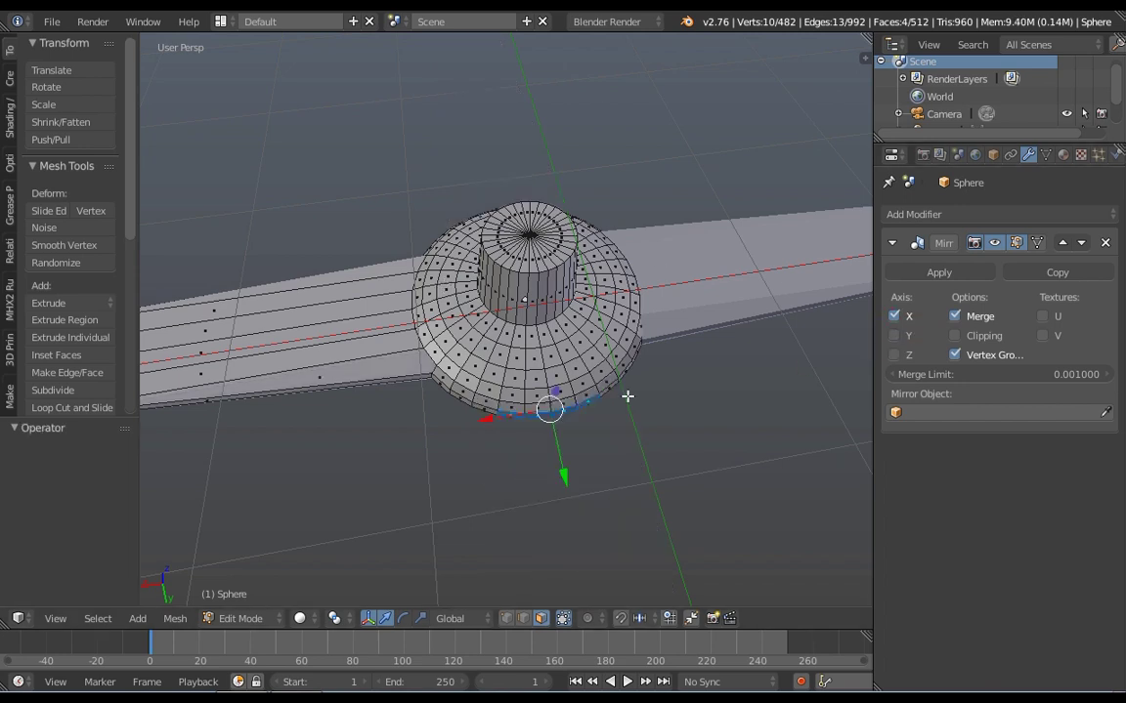
key("g")
key("y")
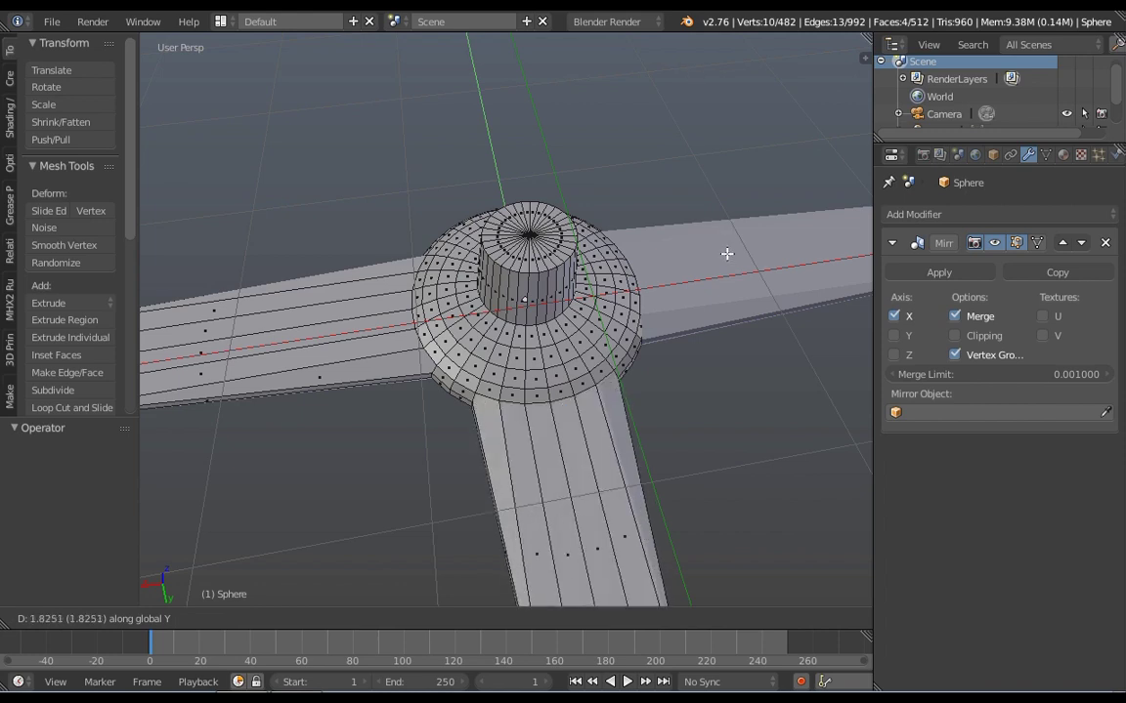
key("Escape")
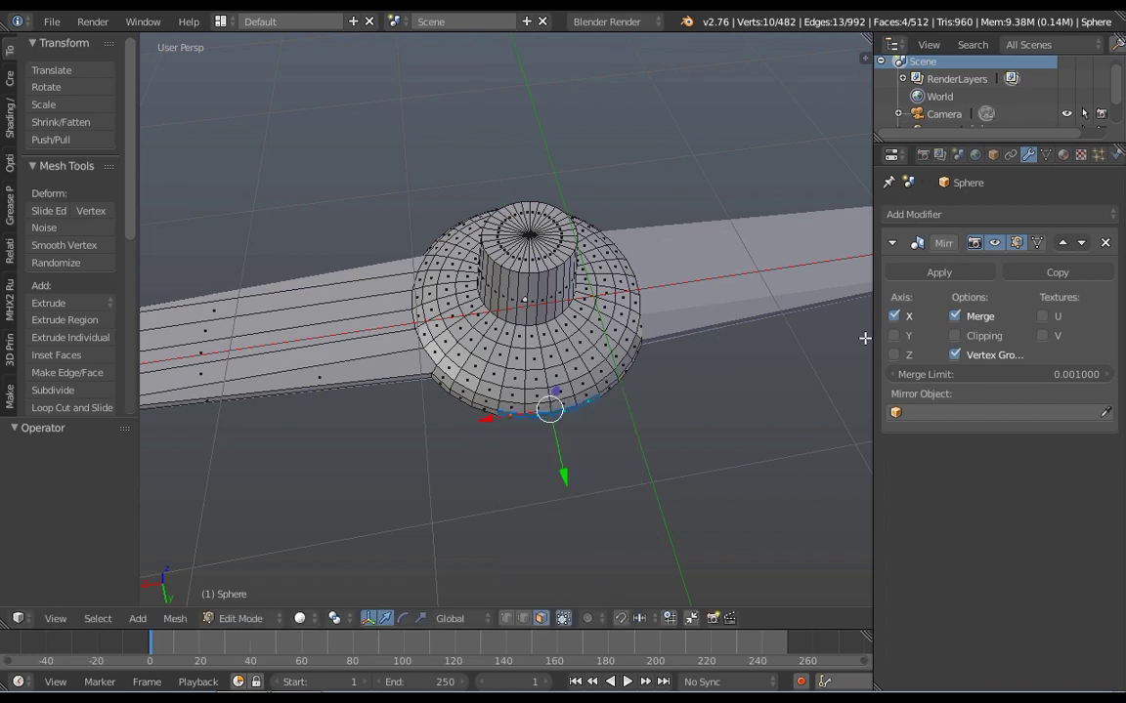
Enable Y in the Mirror modifier and move the four selected rim faces about 3.431 along Y to form a second wing pair
left_click(895, 336)
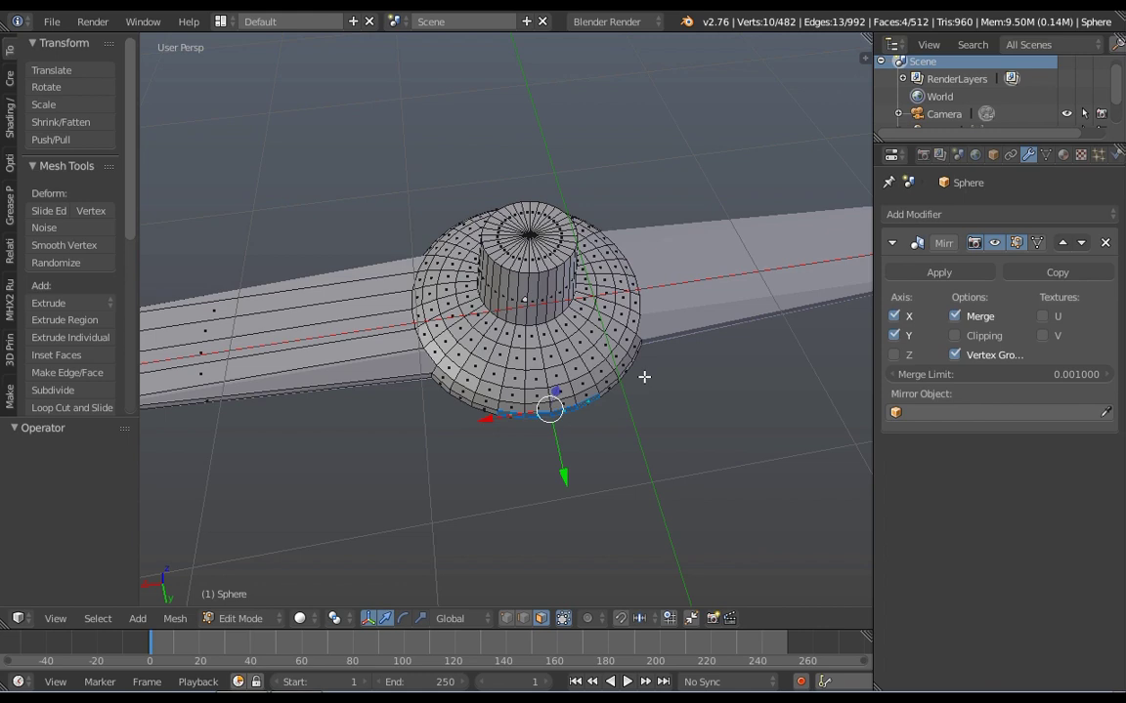
key("g")
key("y")
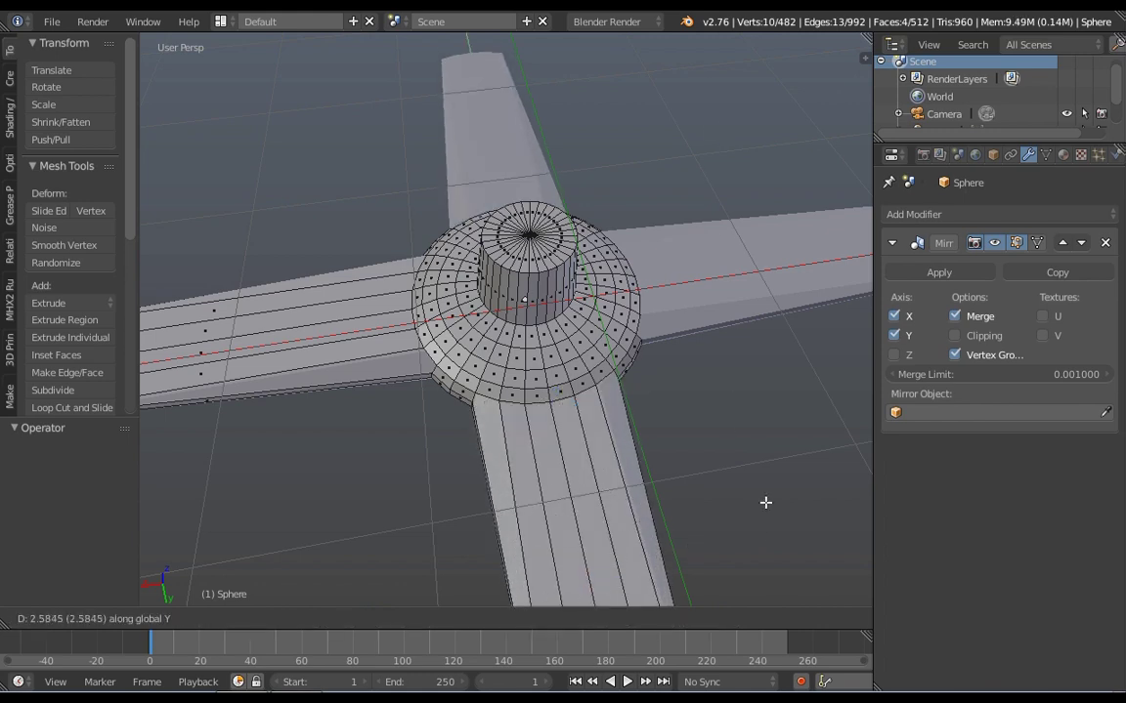
left_click(822, 259)
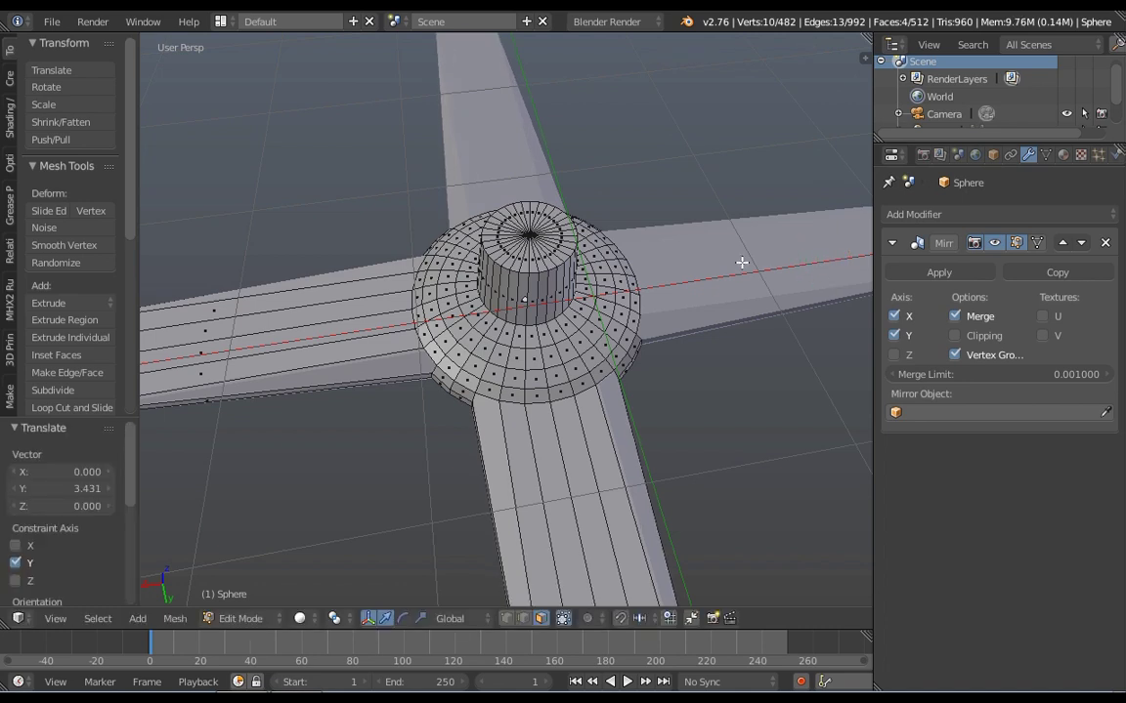
Shorten the Y wings by moving their selected end faces about 0.426 back along Y
middle_click_drag(741, 262, 742, 405, "ctrl")
key("g")
key("y")
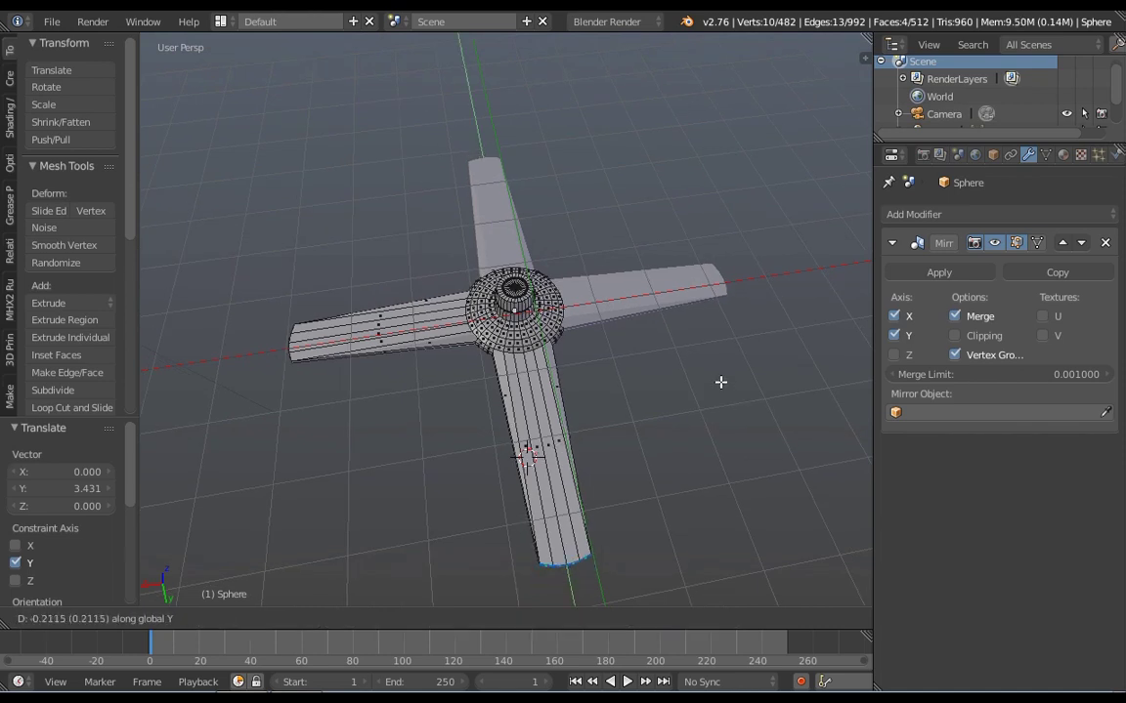
left_click(719, 375)
middle_click_drag(641, 352, 627, 325)
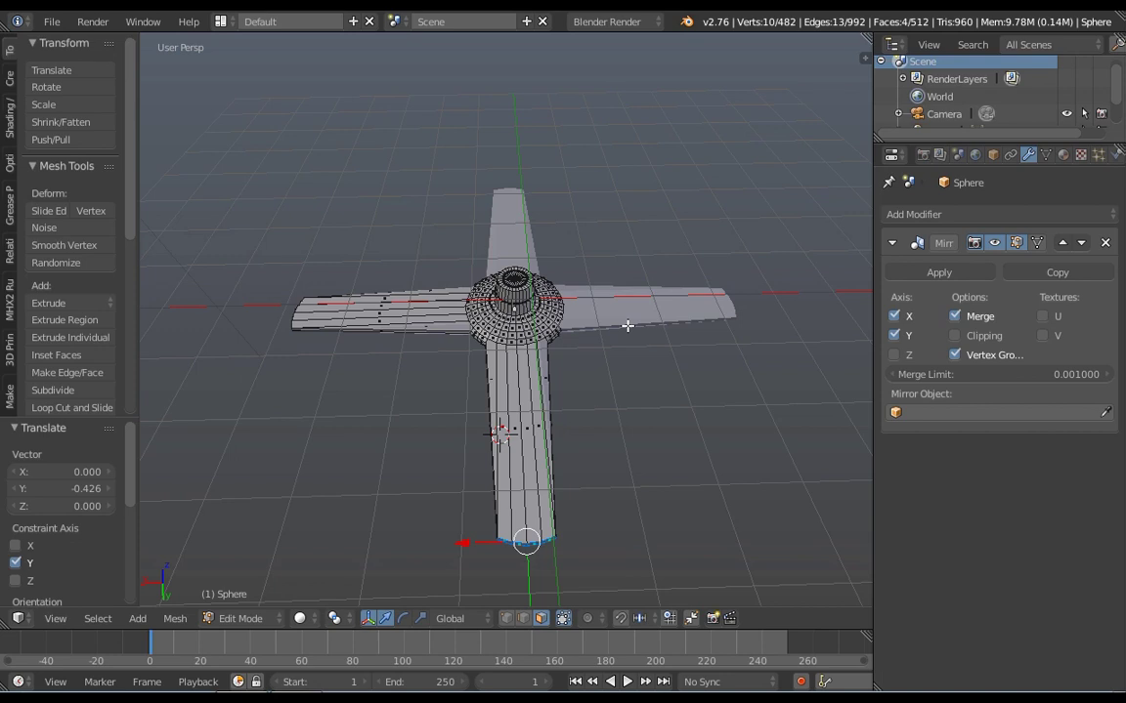
Run Remove Doubles on a single selected face of the X wing and return to Object Mode
right_click(420, 296)
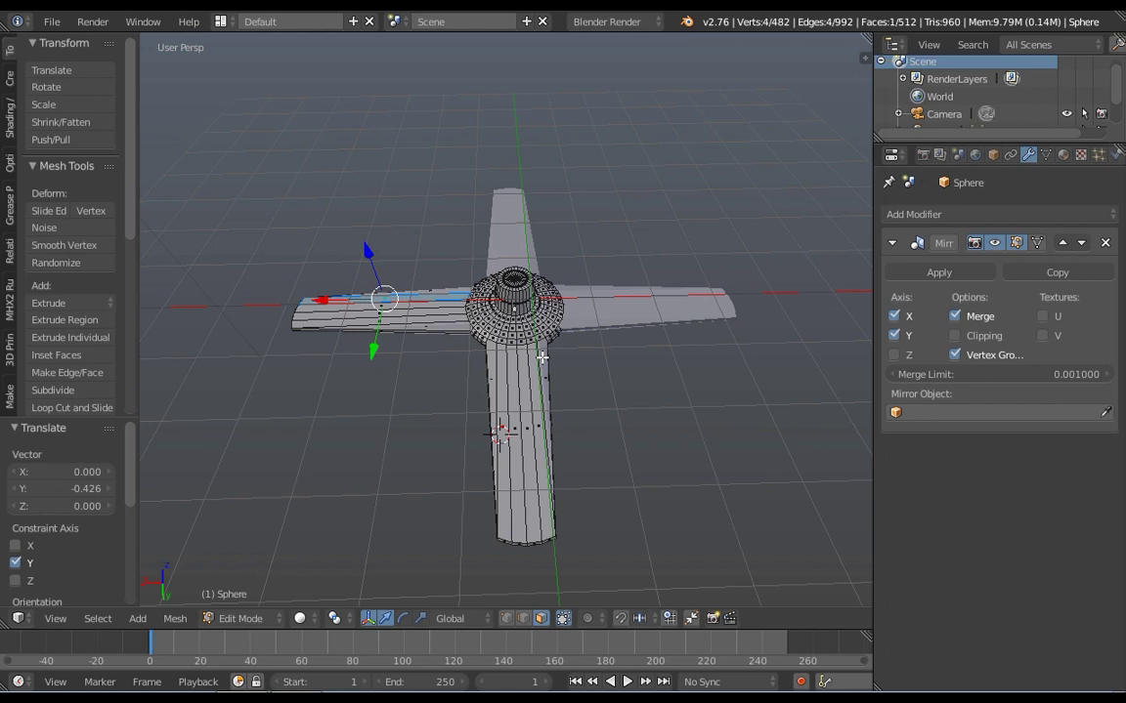
key("w")
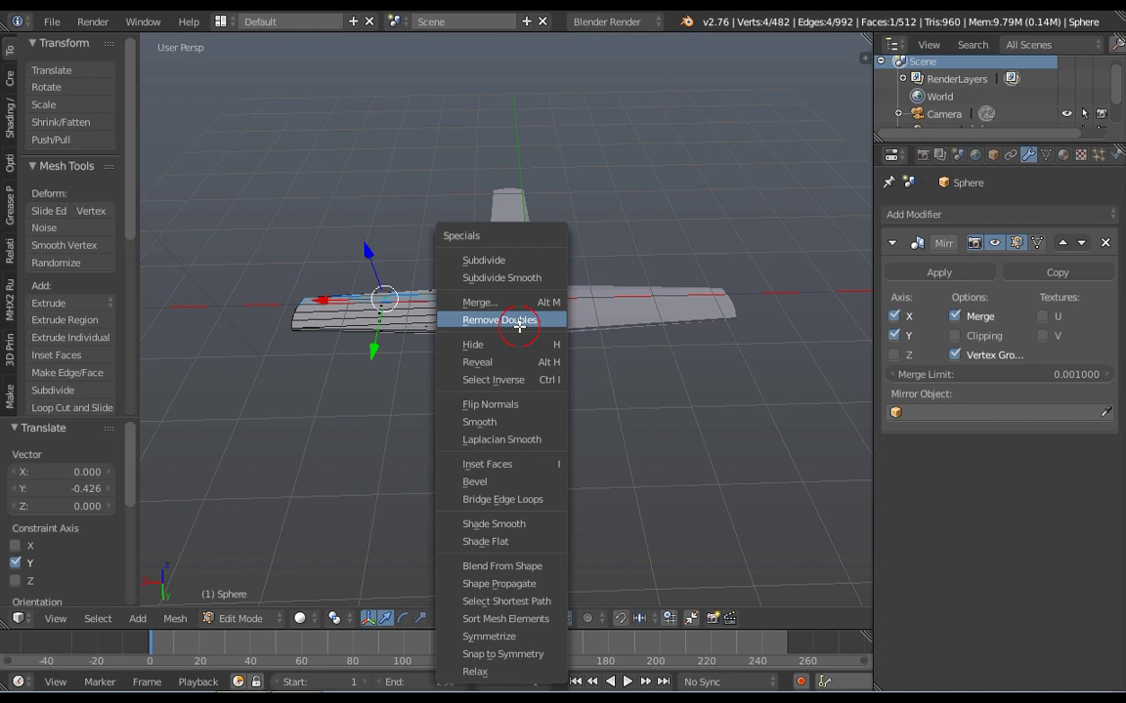
left_click(519, 327)
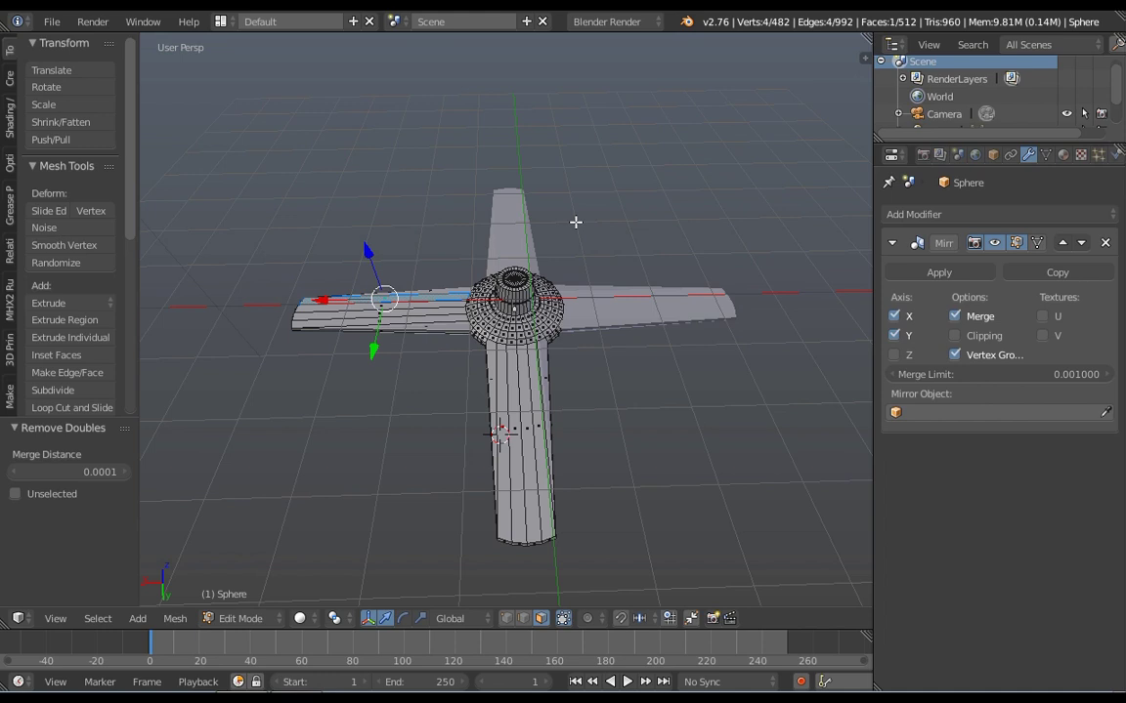
key("ctrl+Tab")
left_click(445, 216)
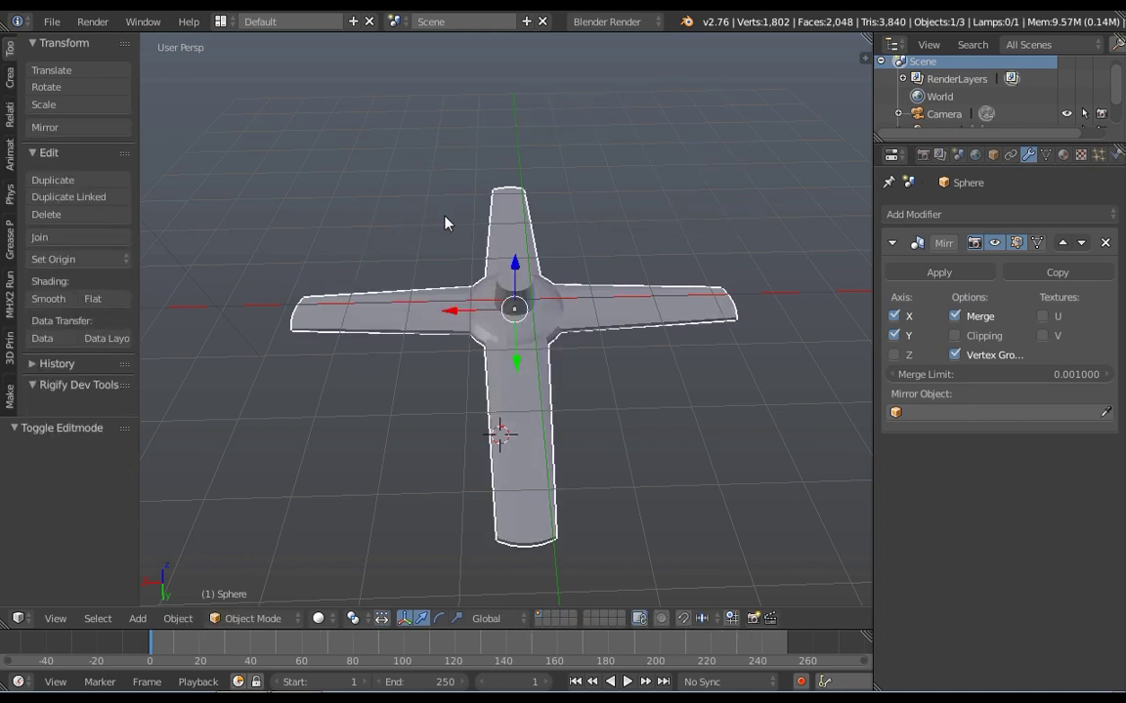
Try lowering the whole craft about 2.654 along Z, then undo the move
key("g")
key("z")
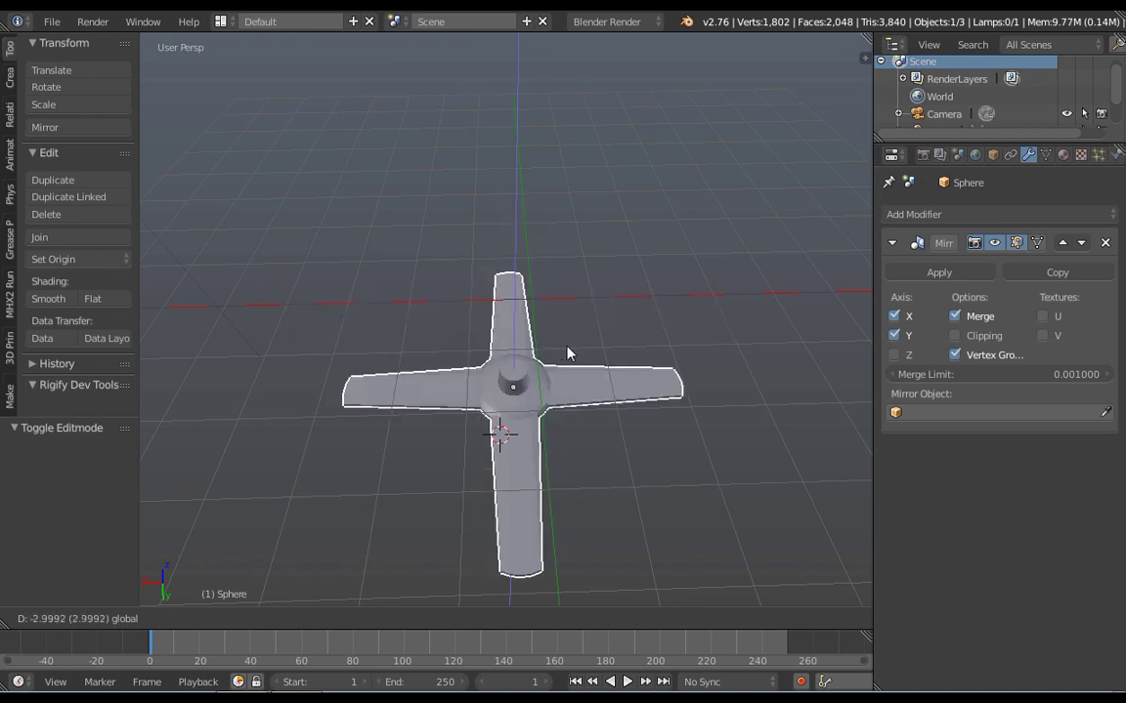
left_click(567, 348)
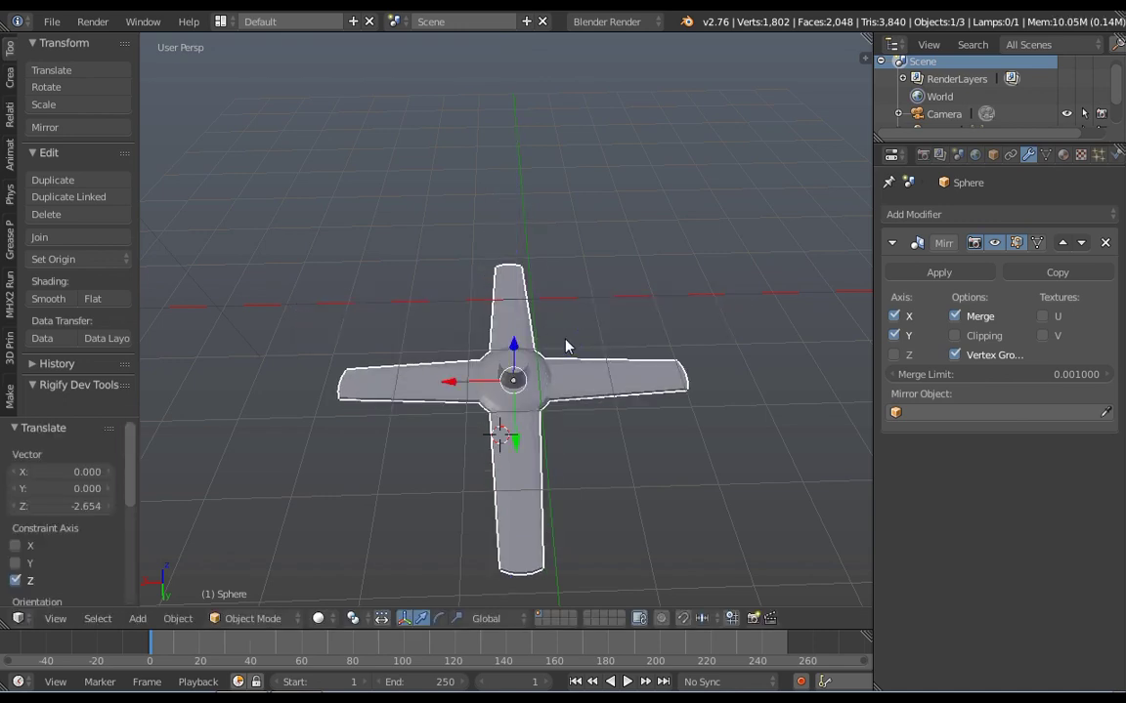
key("ctrl+z")
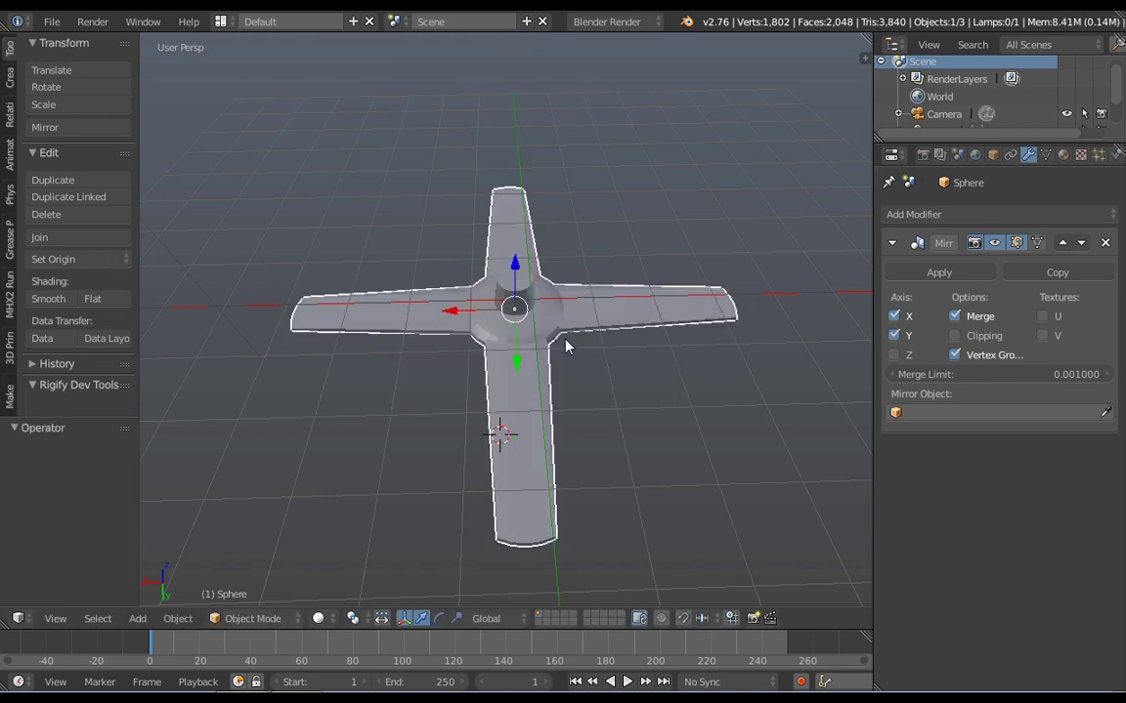
Apply smooth shading to the whole craft
middle_click_drag(566, 348, 518, 290)
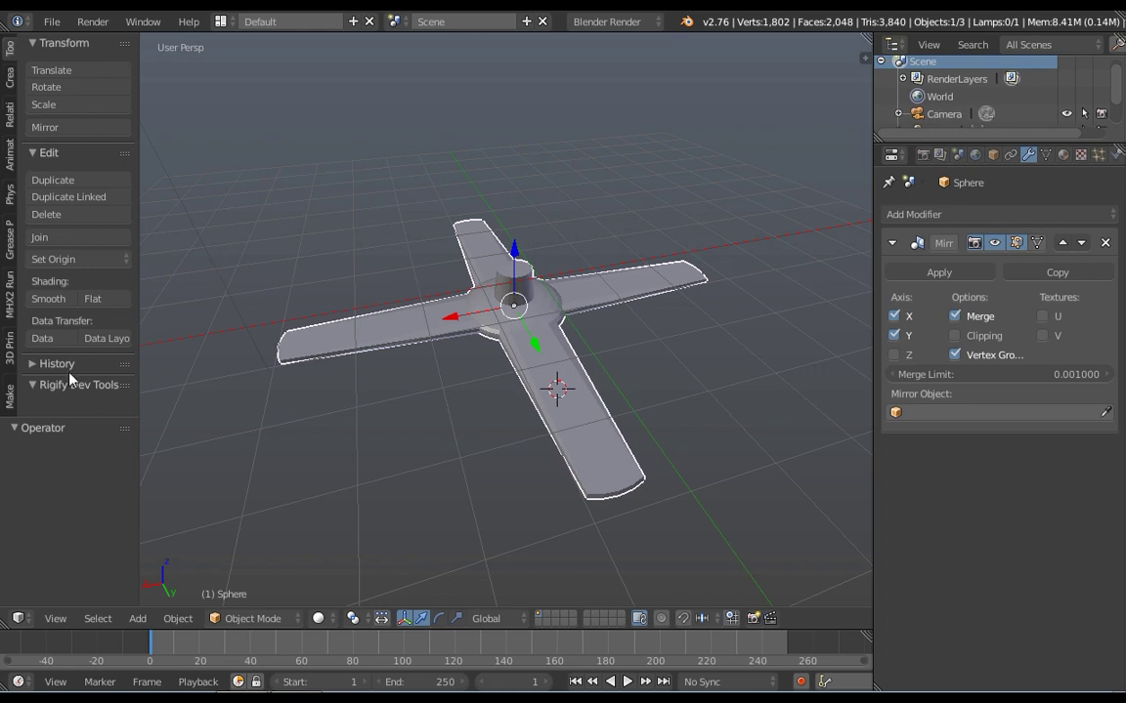
left_click(50, 305)
mouse_move(357, 334)
middle_mouse_down()
mouse_move(445, 422)
mouse_move(419, 364)
mouse_move(469, 360)
mouse_move(476, 333)
mouse_move(360, 314)
middle_mouse_up()
Open the craft's material settings and switch the render engine to Cycles Render
left_click(1063, 156)
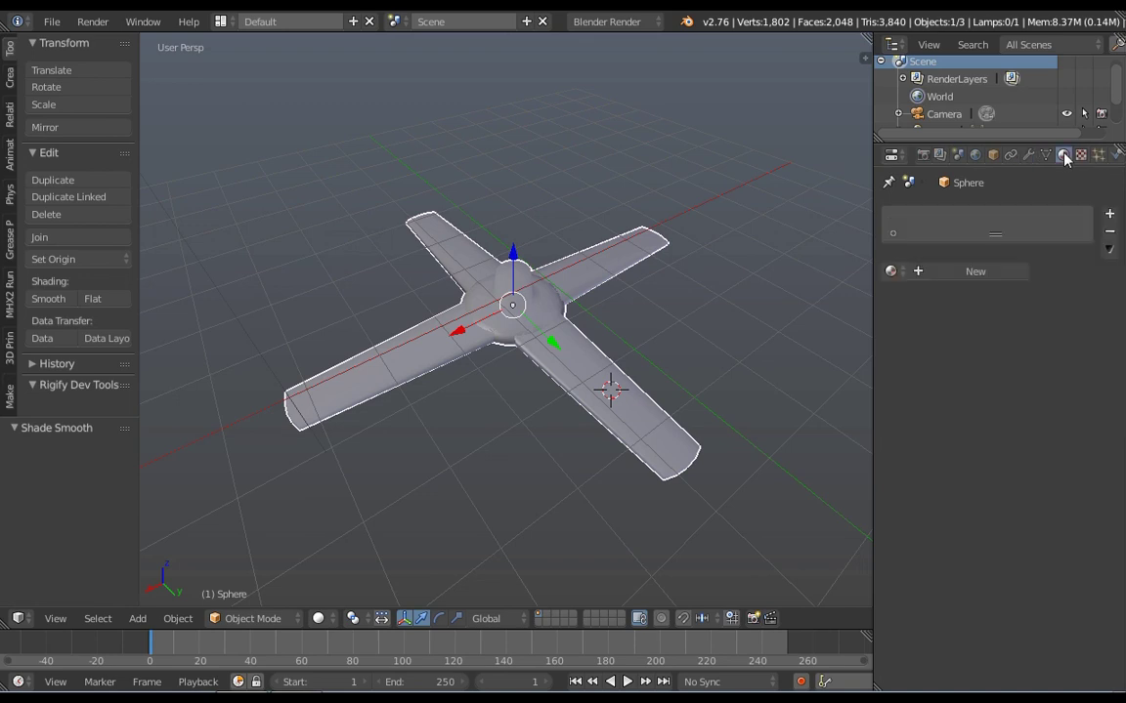
left_click(606, 23)
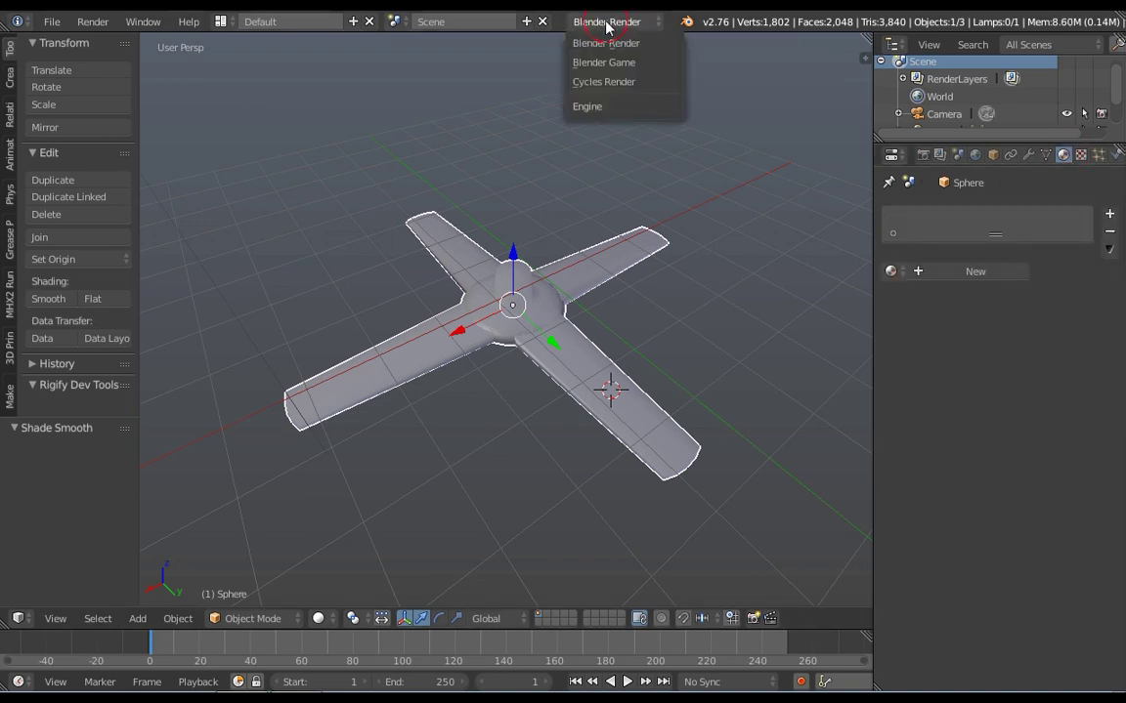
left_click(607, 83)
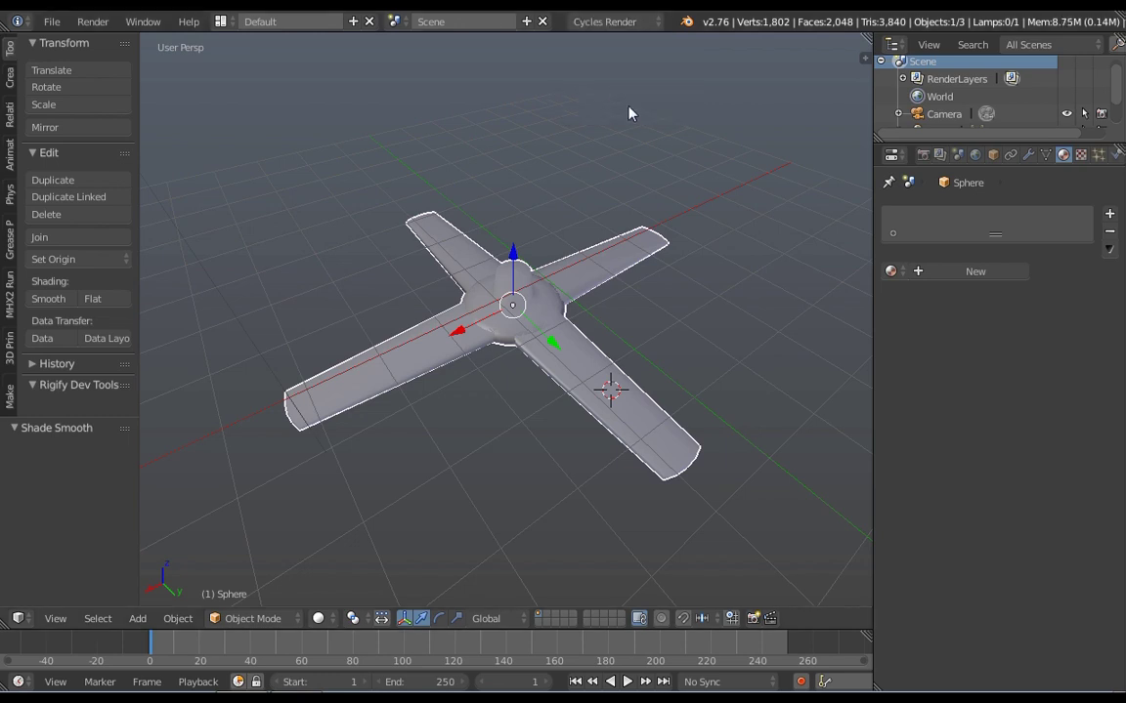
Add a new material to the craft and set its Diffuse BSDF colour to bright red
left_click(938, 273)
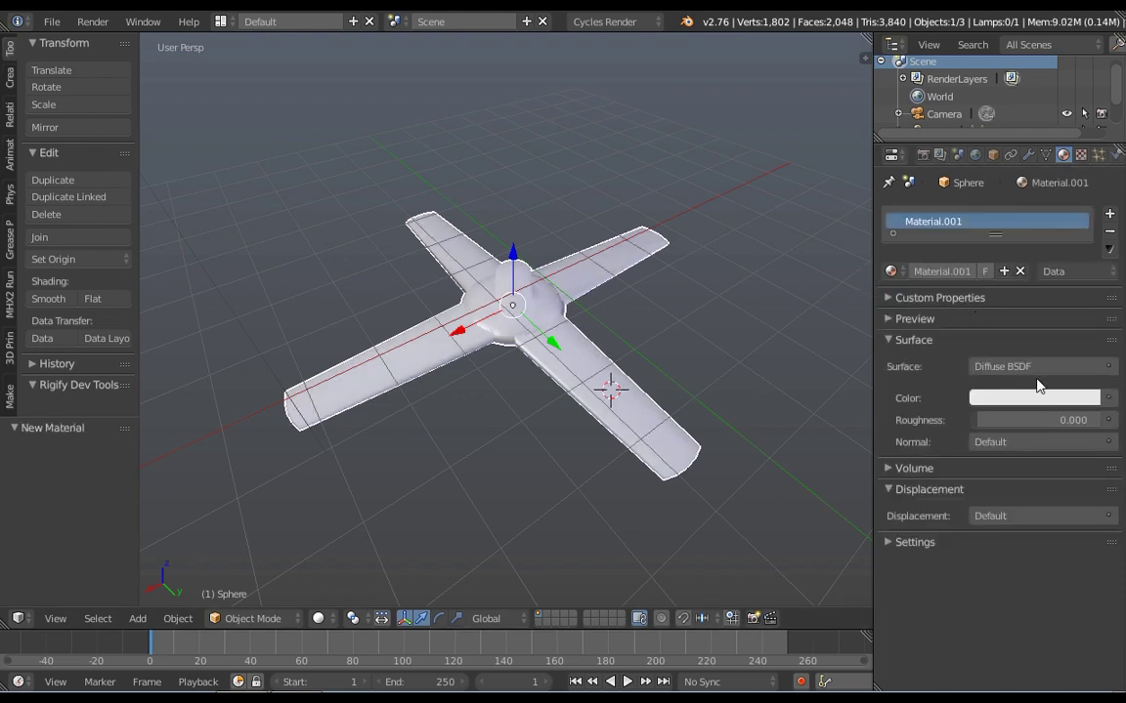
left_click(1026, 398)
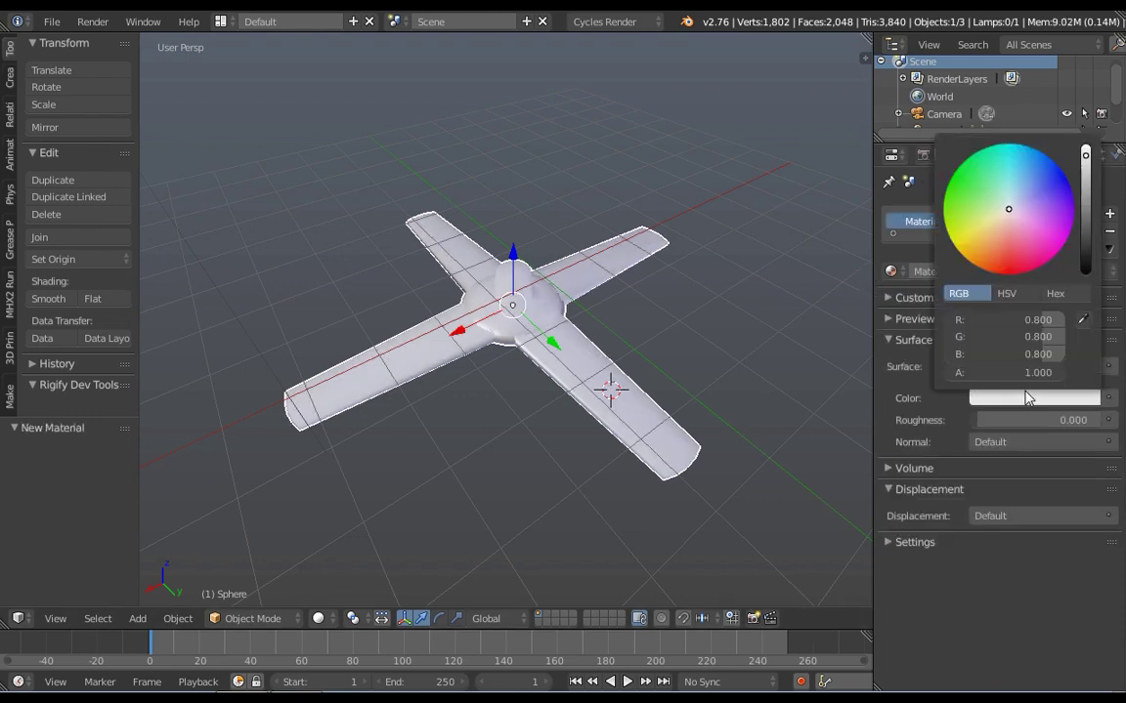
left_click(998, 262)
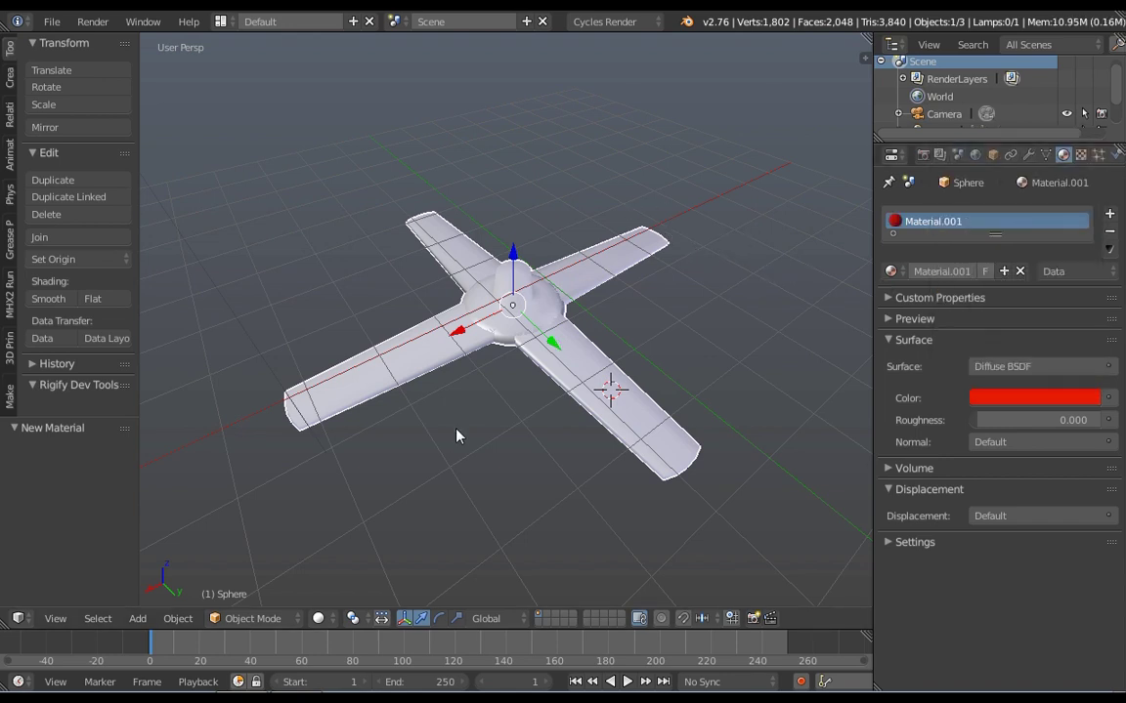
Preview the craft's material in Texture and Rendered viewport shading and return the viewport to Solid
left_click(318, 617)
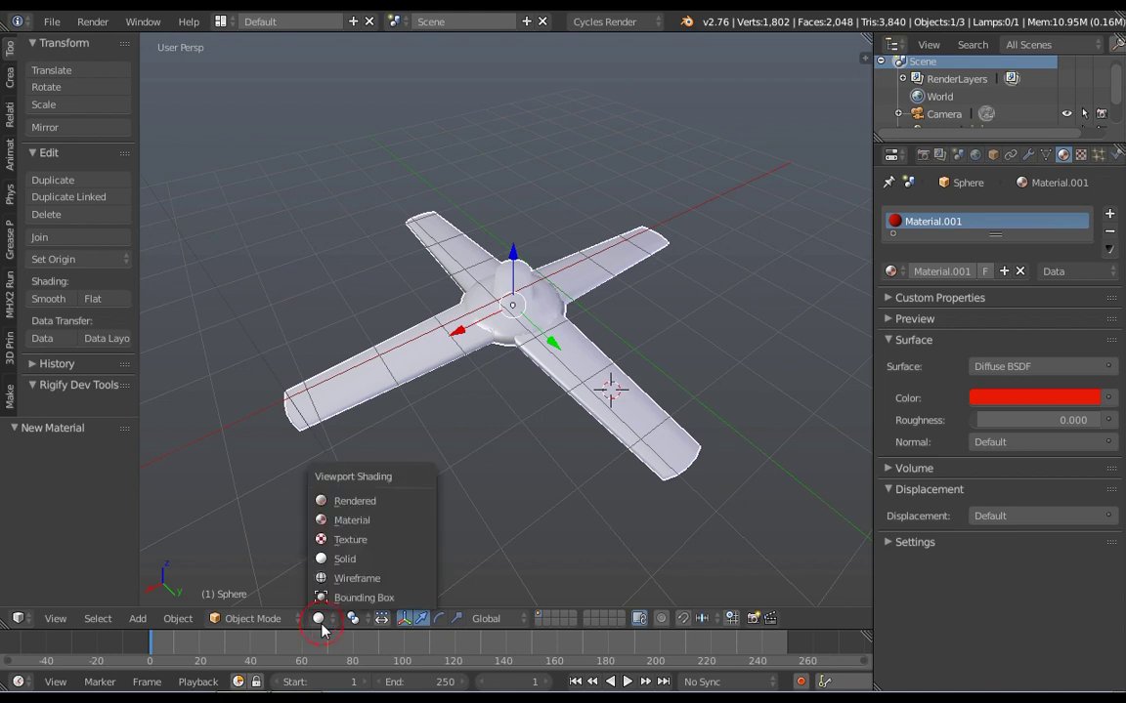
left_click(339, 543)
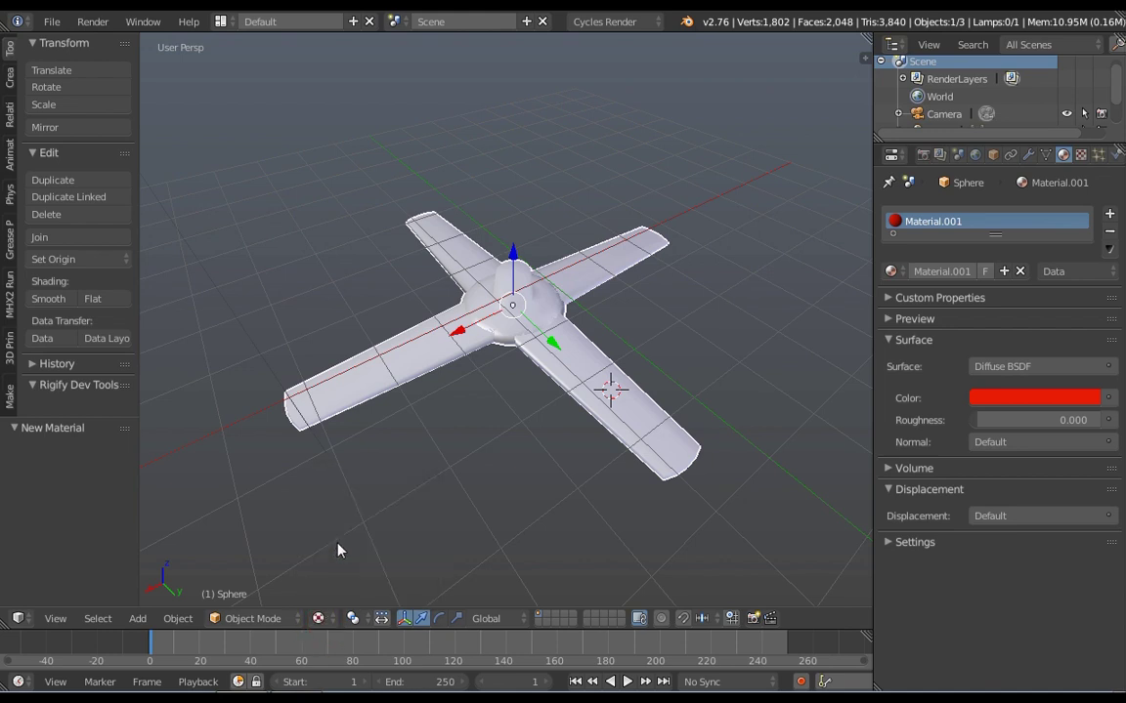
left_click(319, 617)
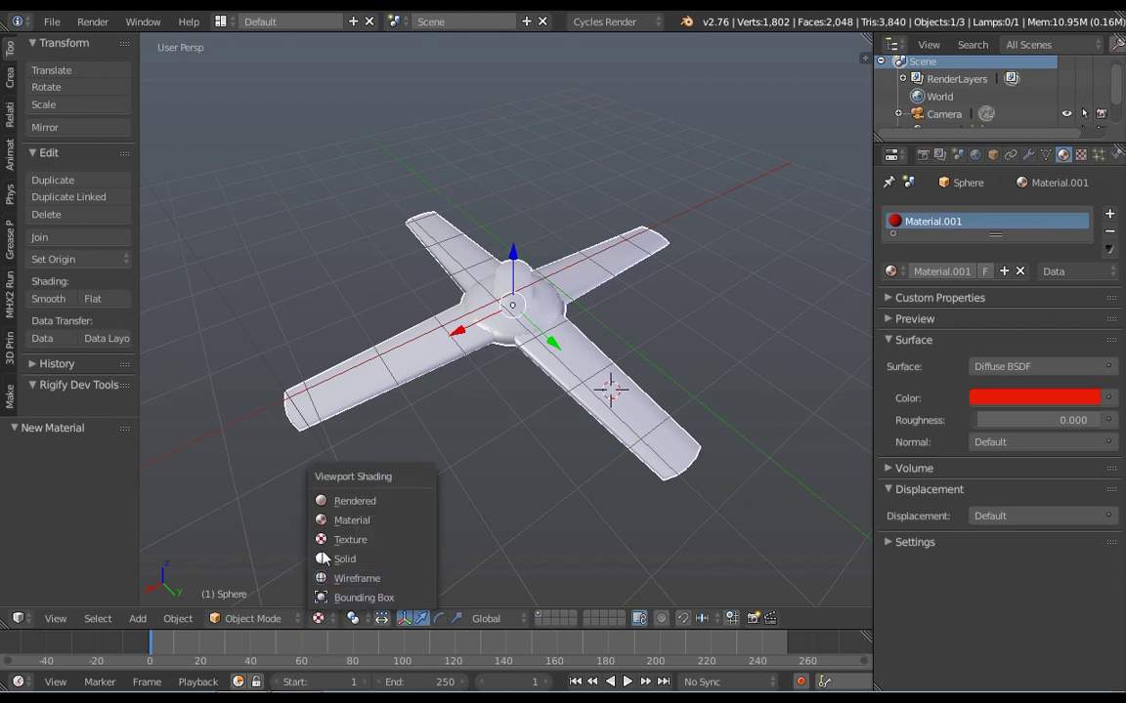
left_click(332, 501)
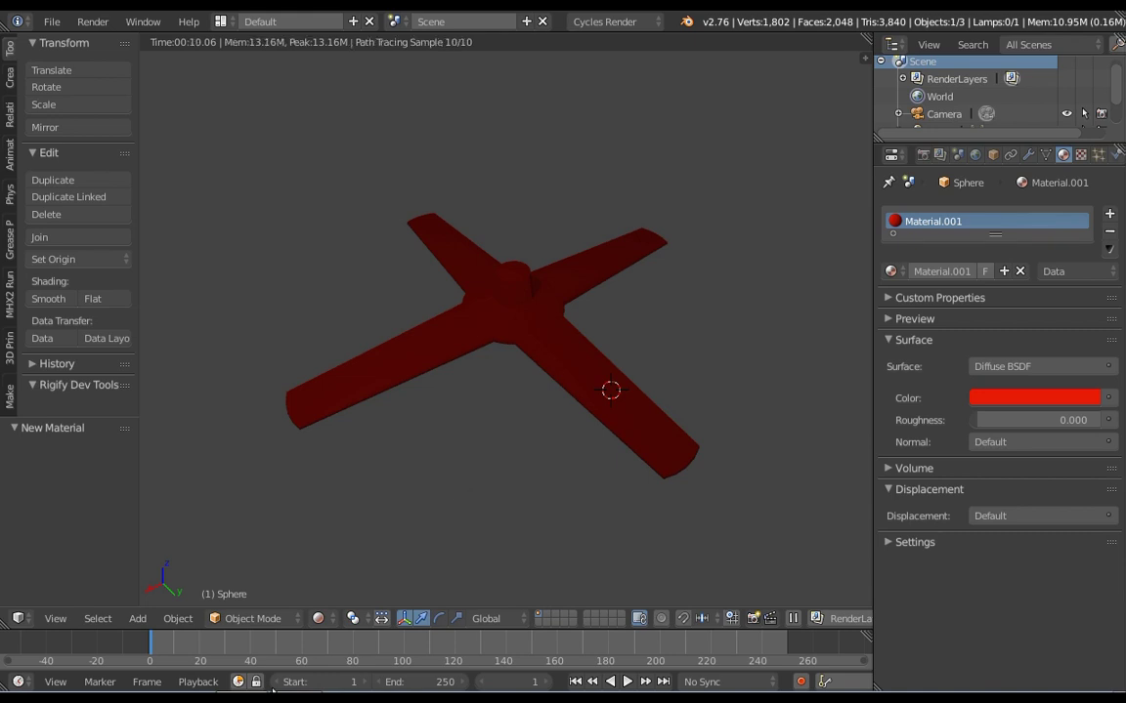
left_click(317, 618)
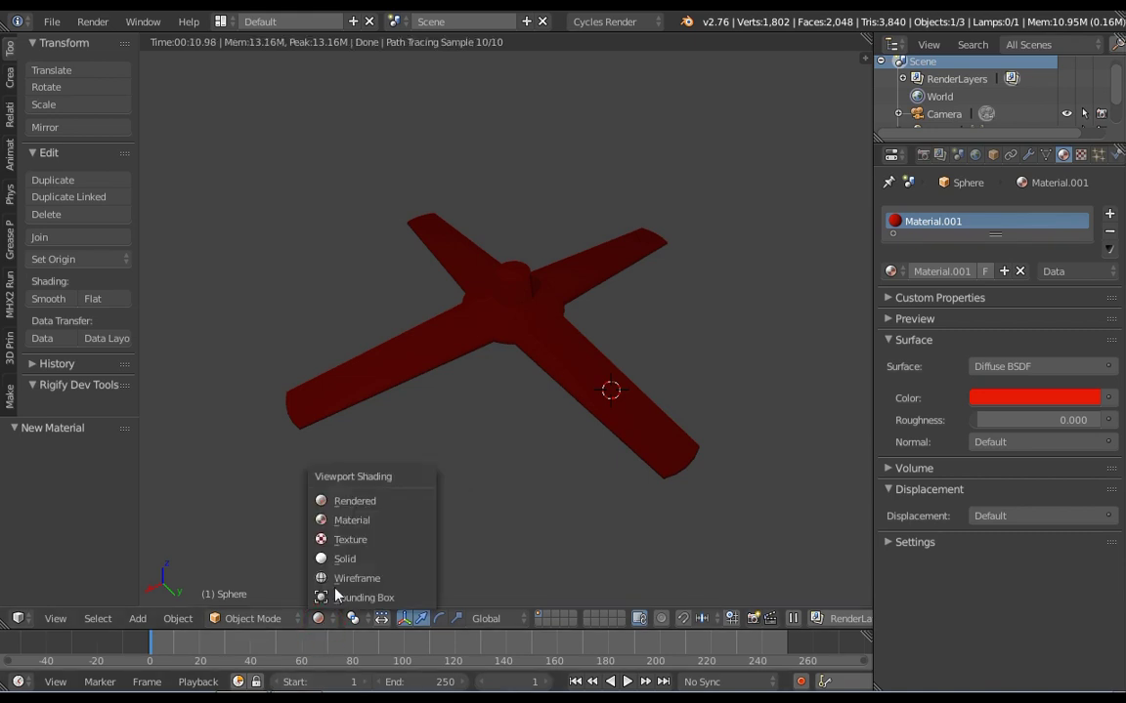
left_click(341, 560)
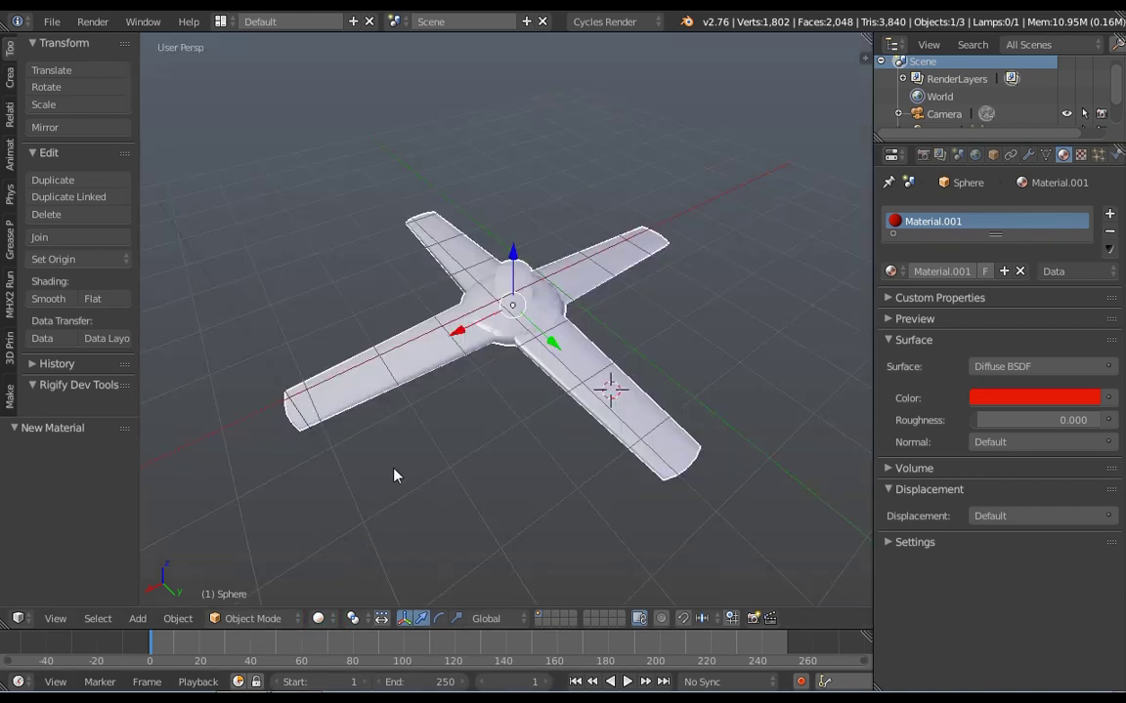
middle_click_drag(395, 472, 507, 502)
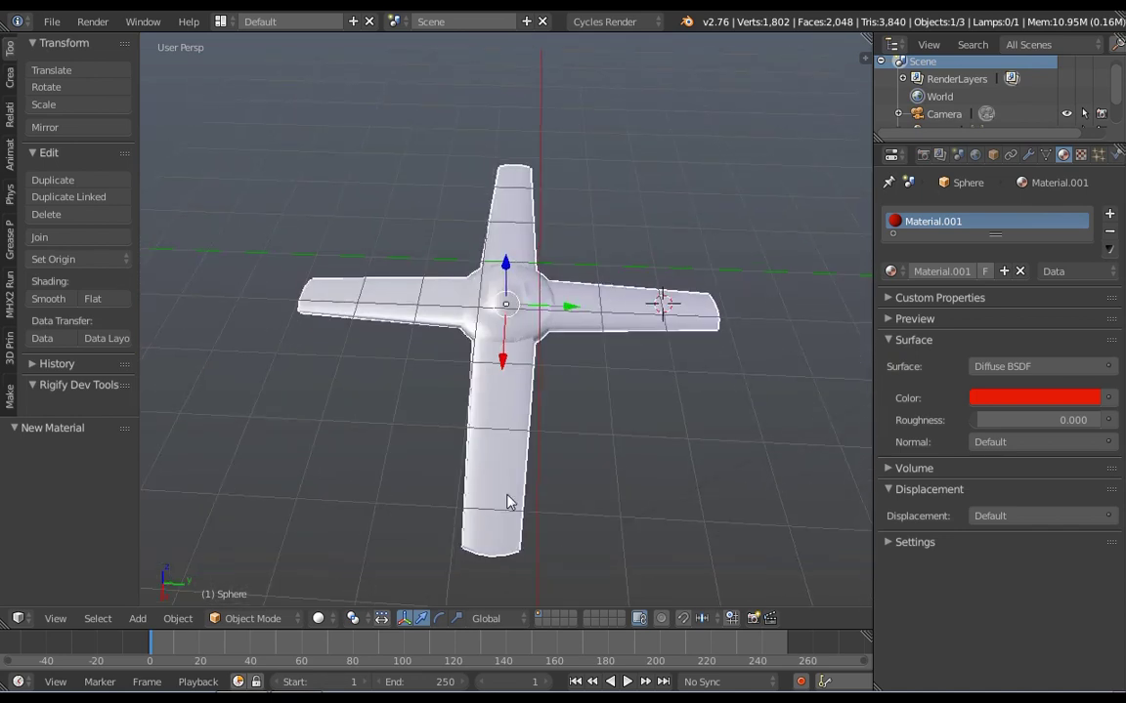